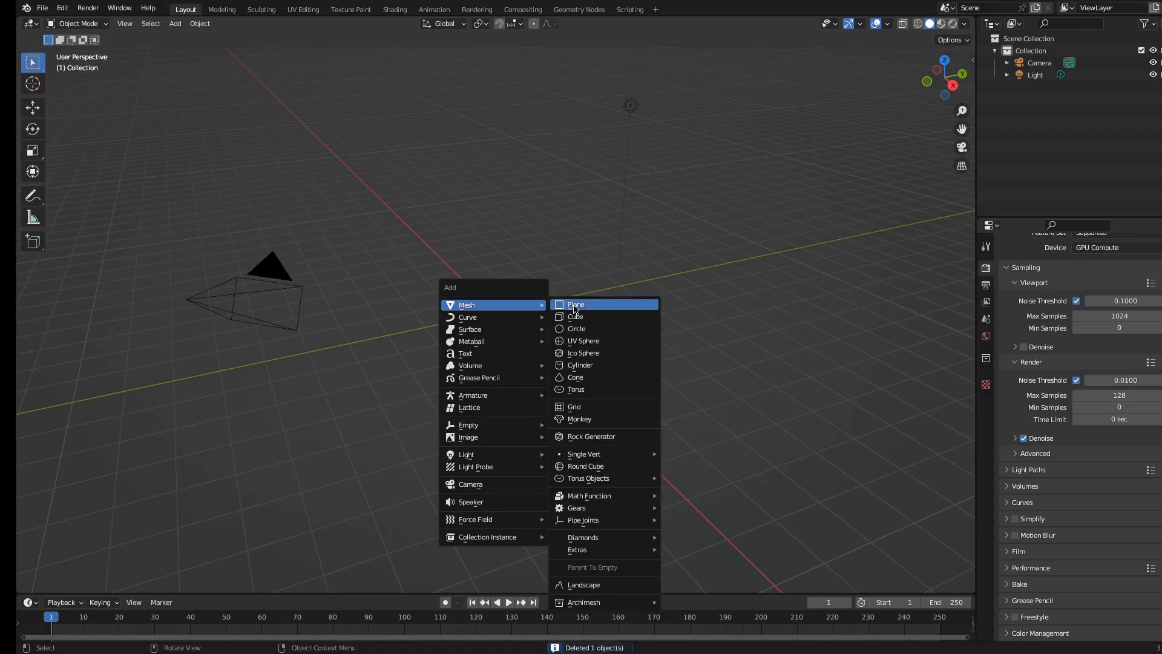
Scale the newly added plane up by a factor of 5
{"action": "key", "text": "s"}
{"action": "key", "text": "5"}
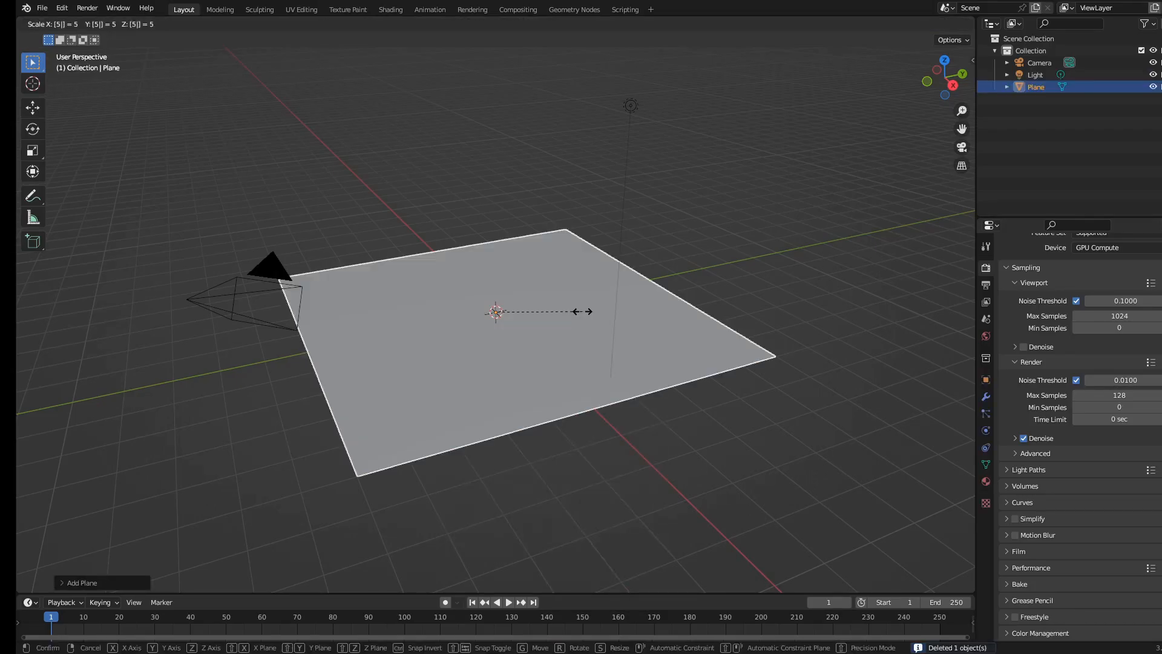
{"action": "key", "text": "Return"}
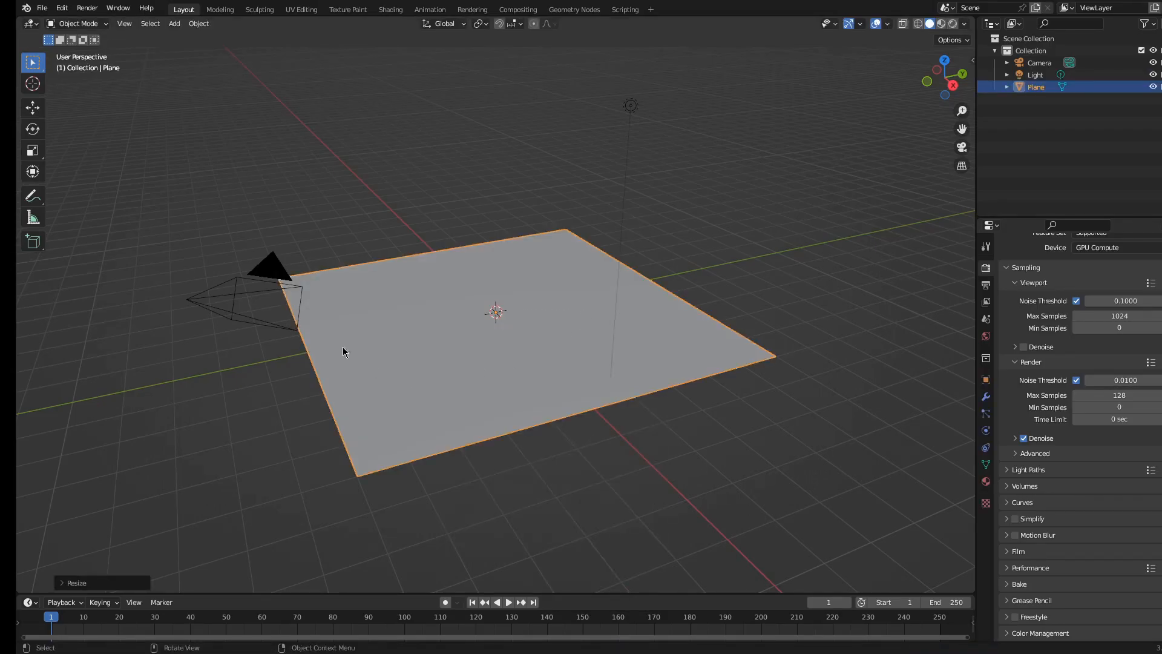
Switch to the Shading workspace and create a new material named Tiles for the plane
{"action": "left_click", "coordinate": [464, 191]}
{"action": "left_click", "coordinate": [518, 245]}
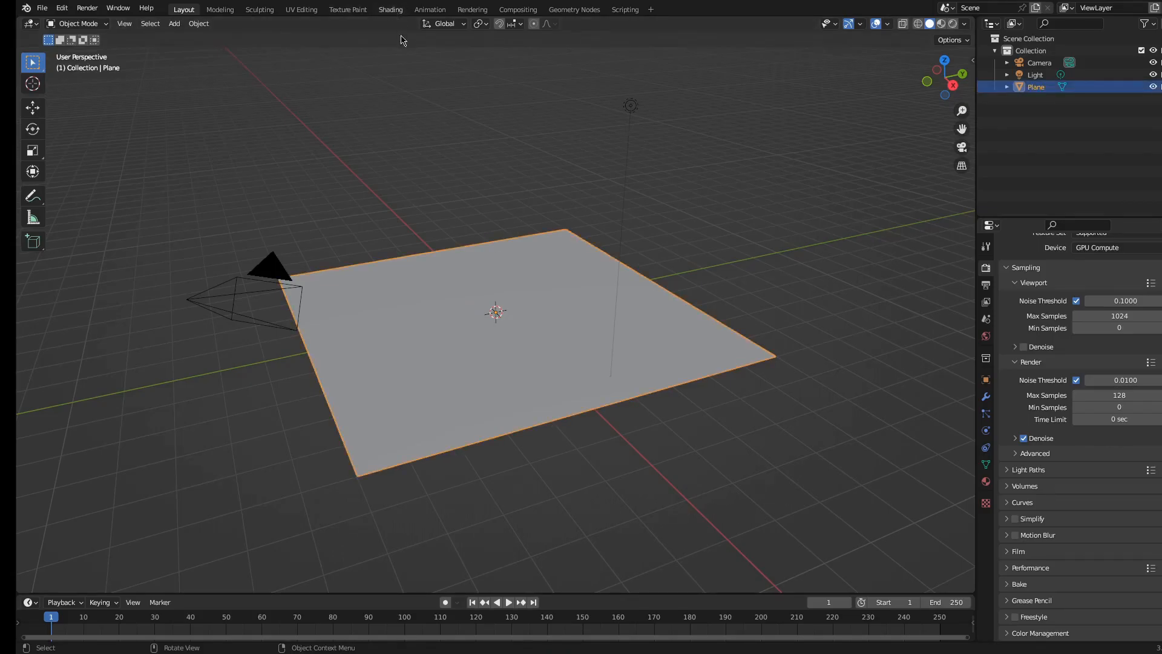
{"action": "left_click", "coordinate": [390, 9]}
{"action": "middle_click_drag", "start_coordinate": [536, 229], "coordinate": [598, 339]}
{"action": "left_click", "coordinate": [609, 379]}
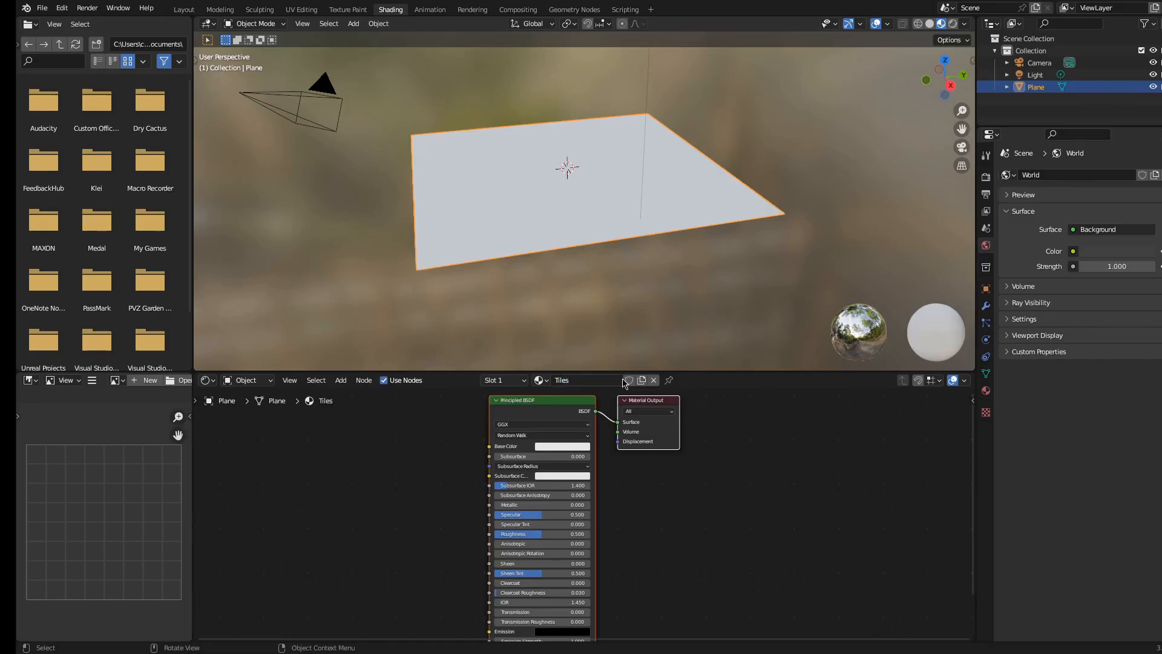
Enlarge the node editor and add a Brick Texture node to the Tiles material
{"action": "middle_click_drag", "start_coordinate": [455, 569], "coordinate": [575, 569]}
{"action": "left_click", "coordinate": [431, 465]}
{"action": "middle_click_drag", "start_coordinate": [486, 586], "coordinate": [537, 470]}
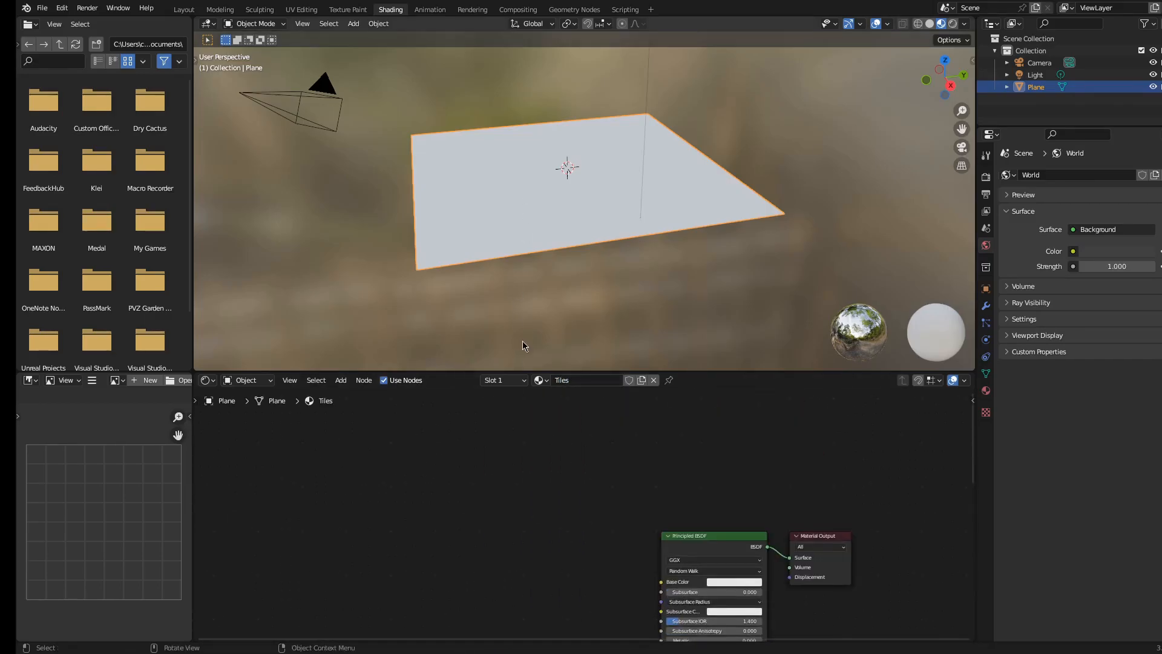
{"action": "left_click_drag", "start_coordinate": [556, 372], "coordinate": [556, 349]}
{"action": "key", "text": "shift+a"}
{"action": "left_click", "coordinate": [560, 464]}
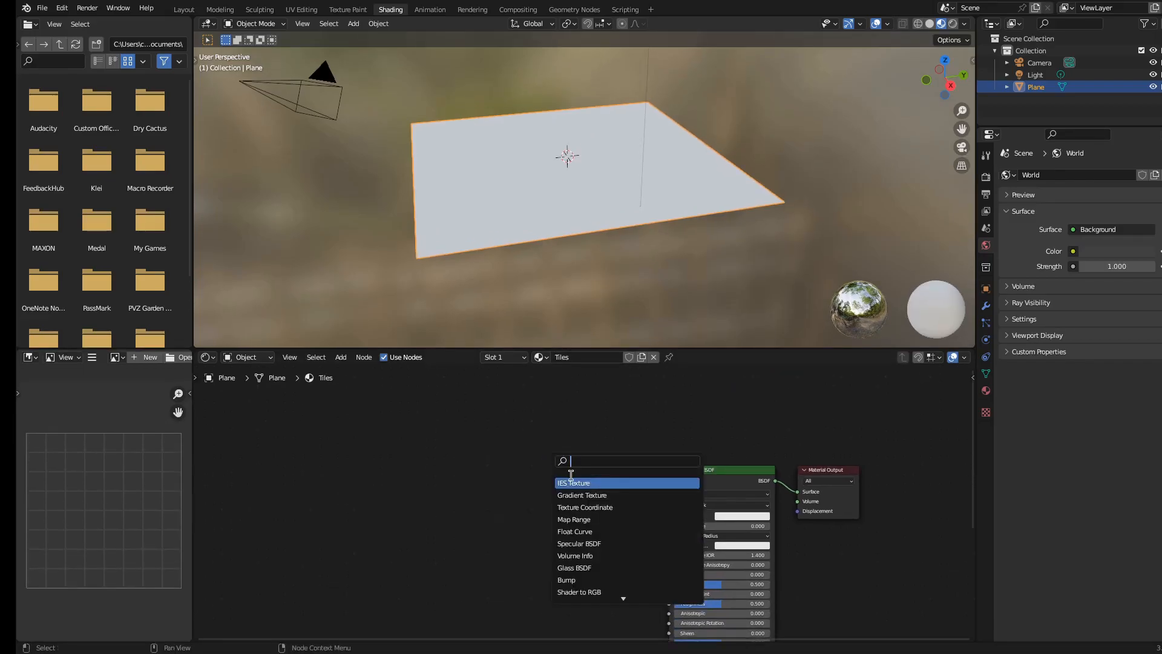
{"action": "type", "text": "bric"}
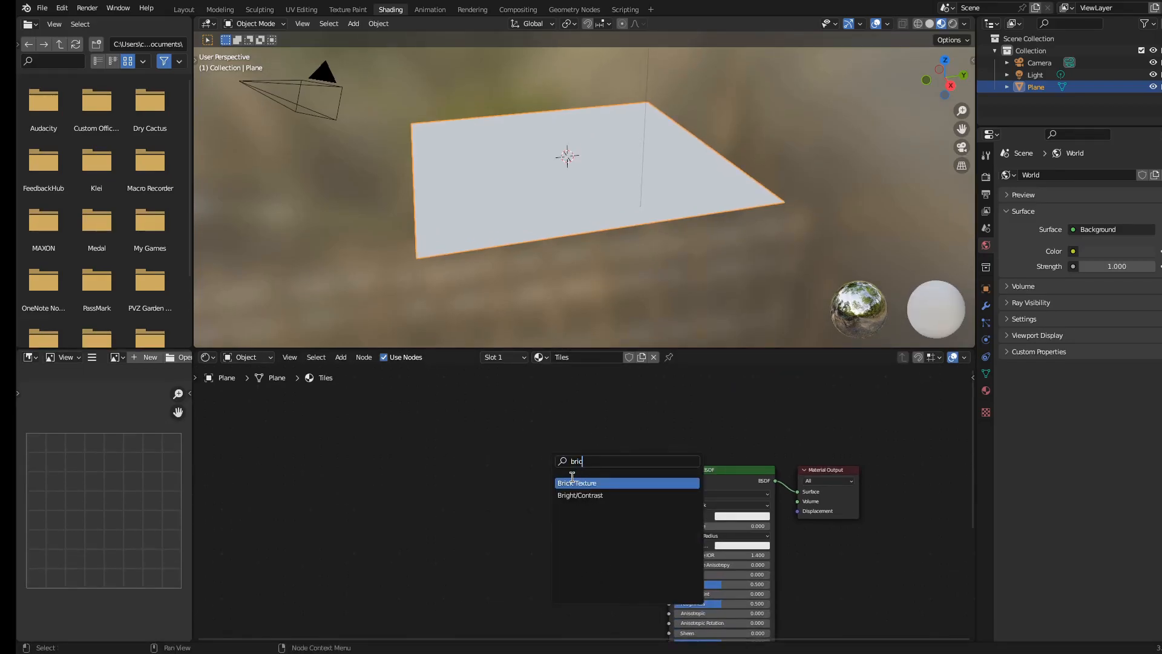
{"action": "key", "text": "Return"}
{"action": "left_click", "coordinate": [535, 497]}
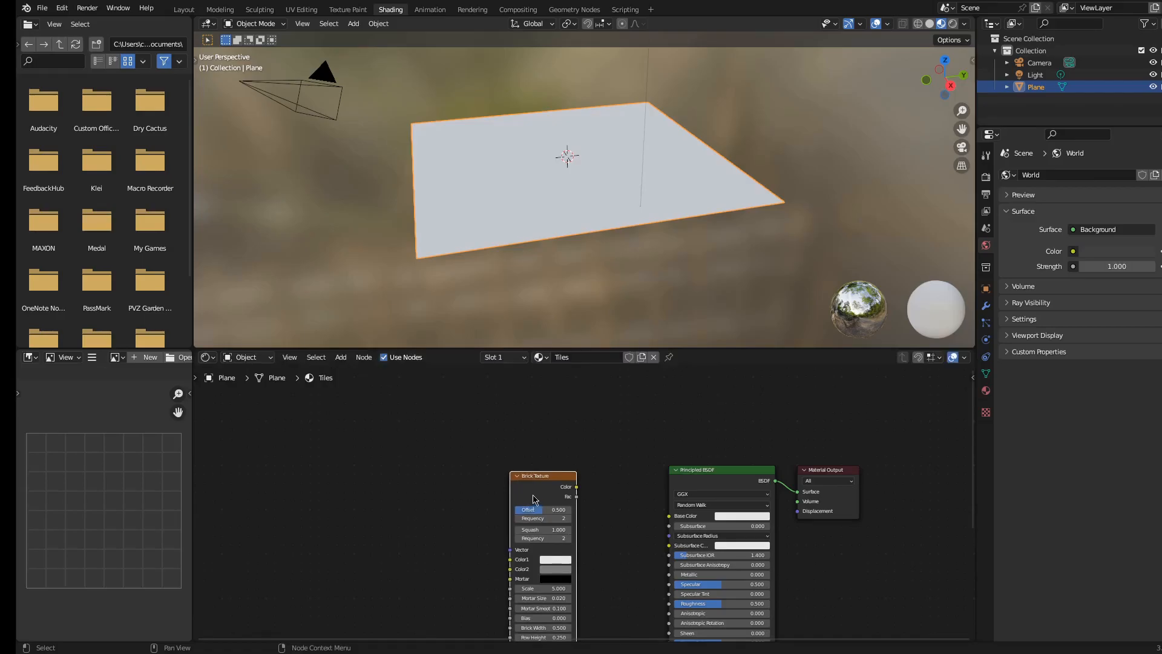
{"action": "middle_click_drag", "start_coordinate": [536, 495], "coordinate": [567, 481]}
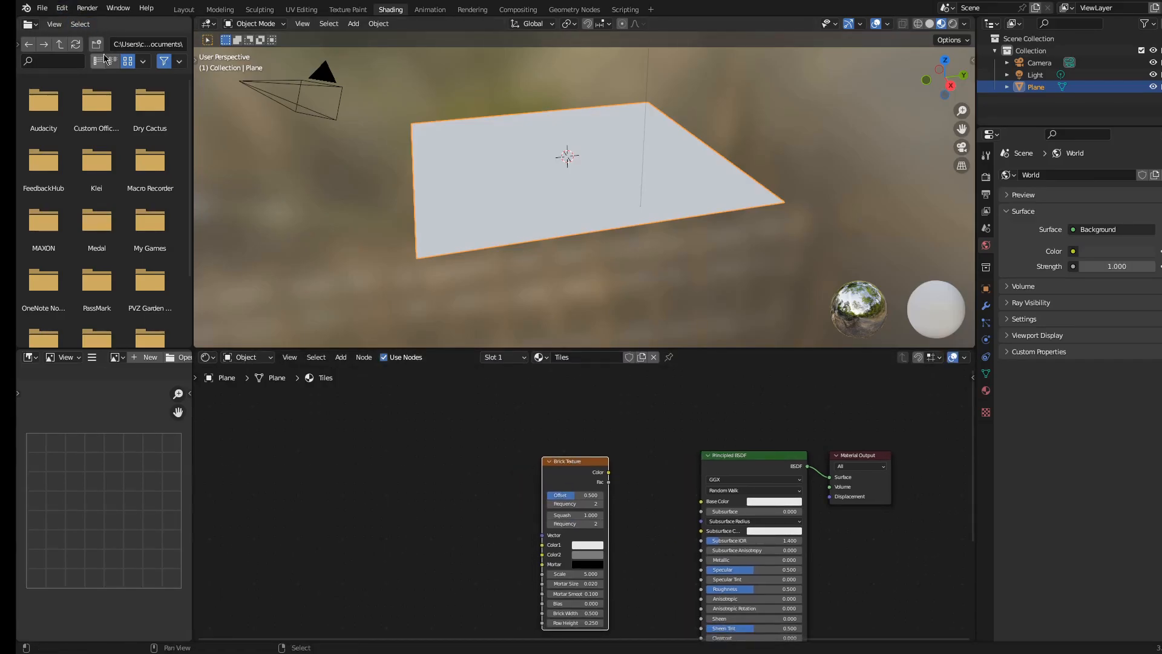
Open the preferences and search the add-ons list for node add-ons
{"action": "left_click", "coordinate": [62, 8]}
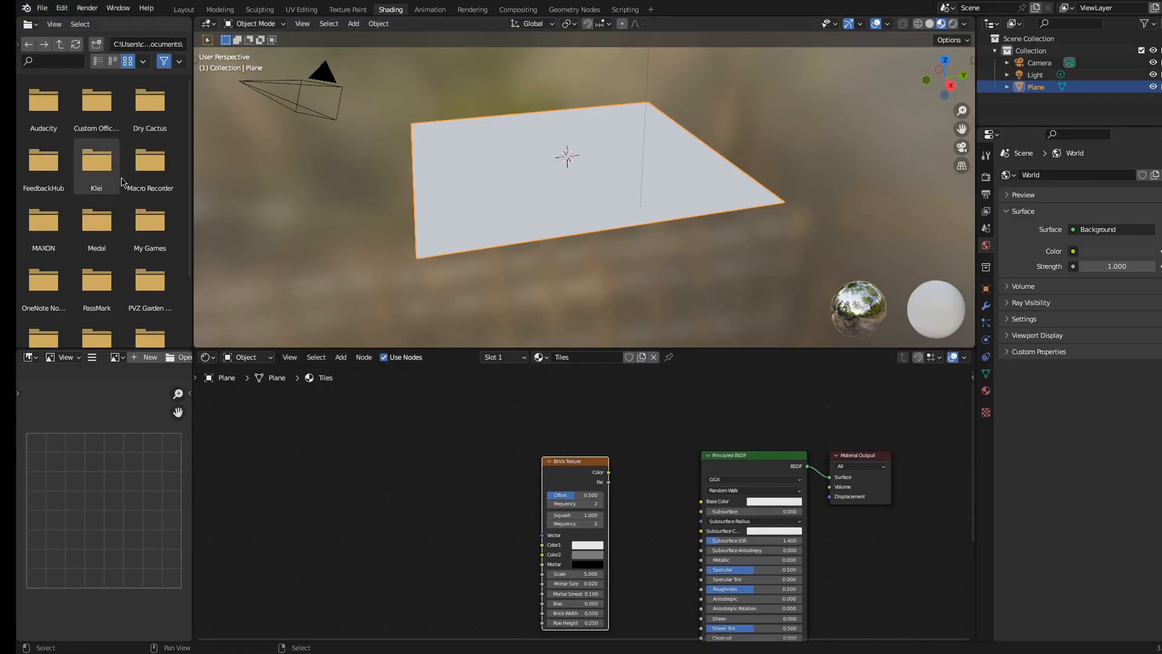
{"action": "left_click", "coordinate": [62, 8]}
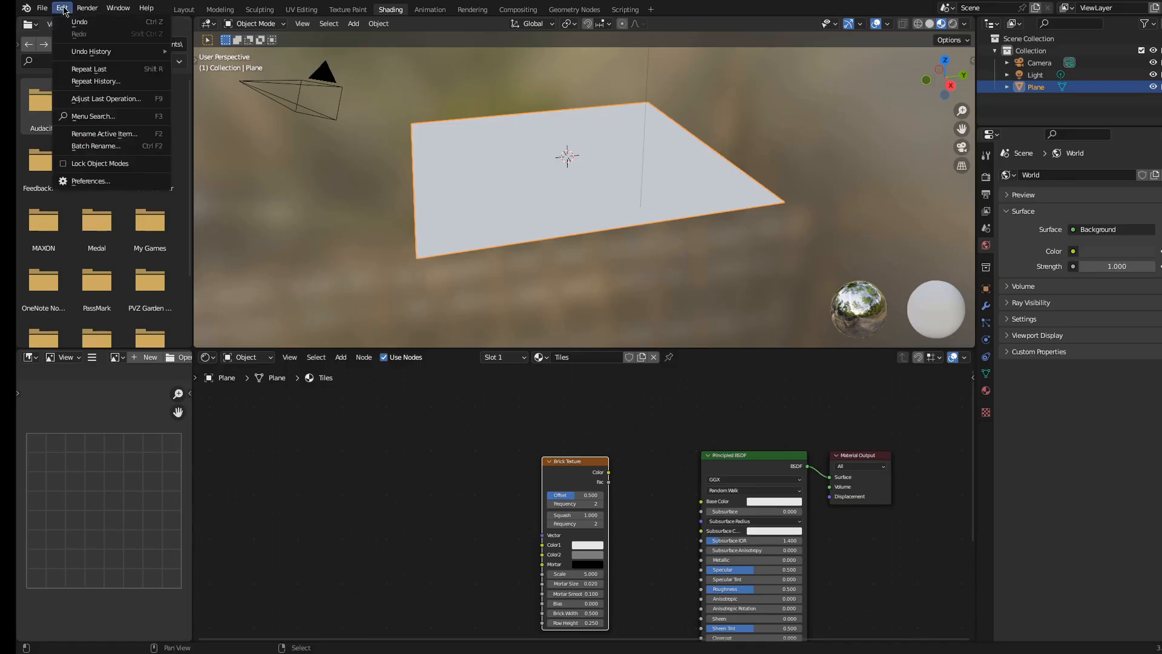
{"action": "left_click", "coordinate": [102, 181]}
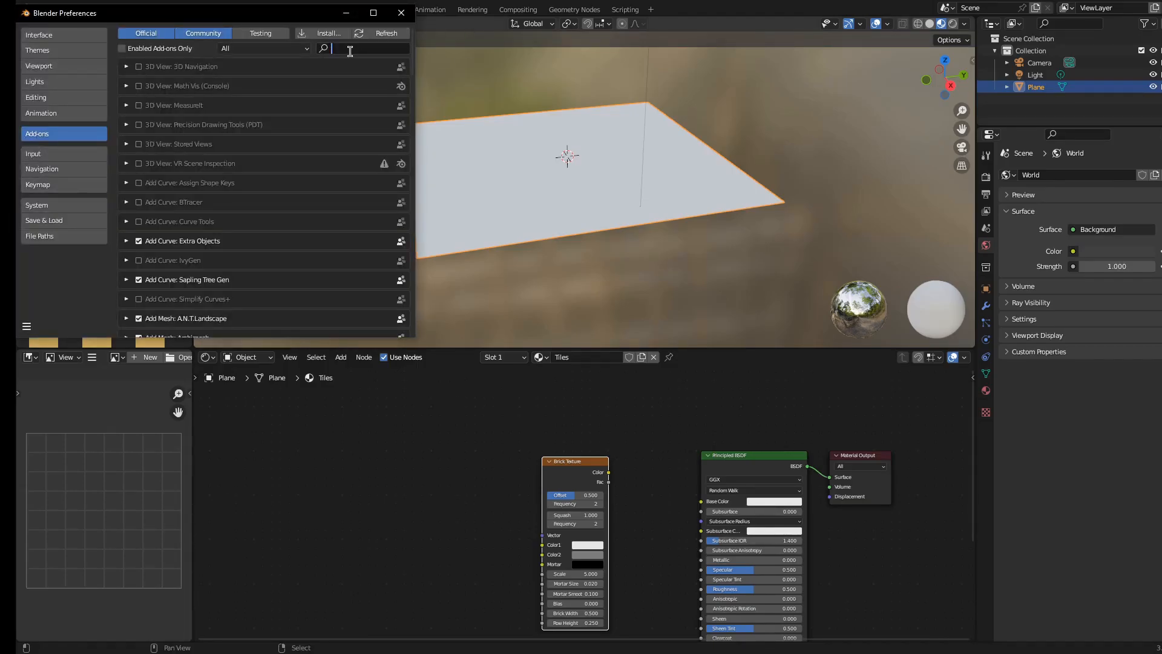
{"action": "type", "text": "node"}
{"action": "left_click", "coordinate": [402, 12]}
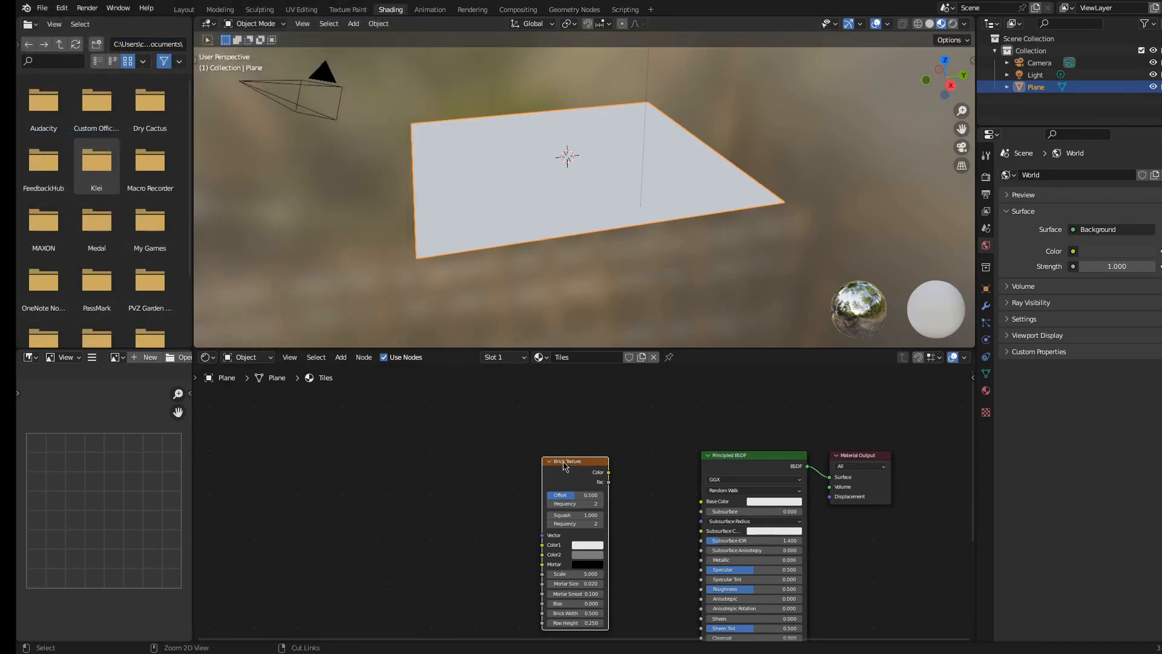
Add Texture Coordinate and Mapping nodes to the Brick Texture with Node Wrangler
{"action": "key", "text": "ctrl+t"}
{"action": "scroll", "coordinate": [541, 441], "scroll_direction": "up", "scroll_amount": 3}
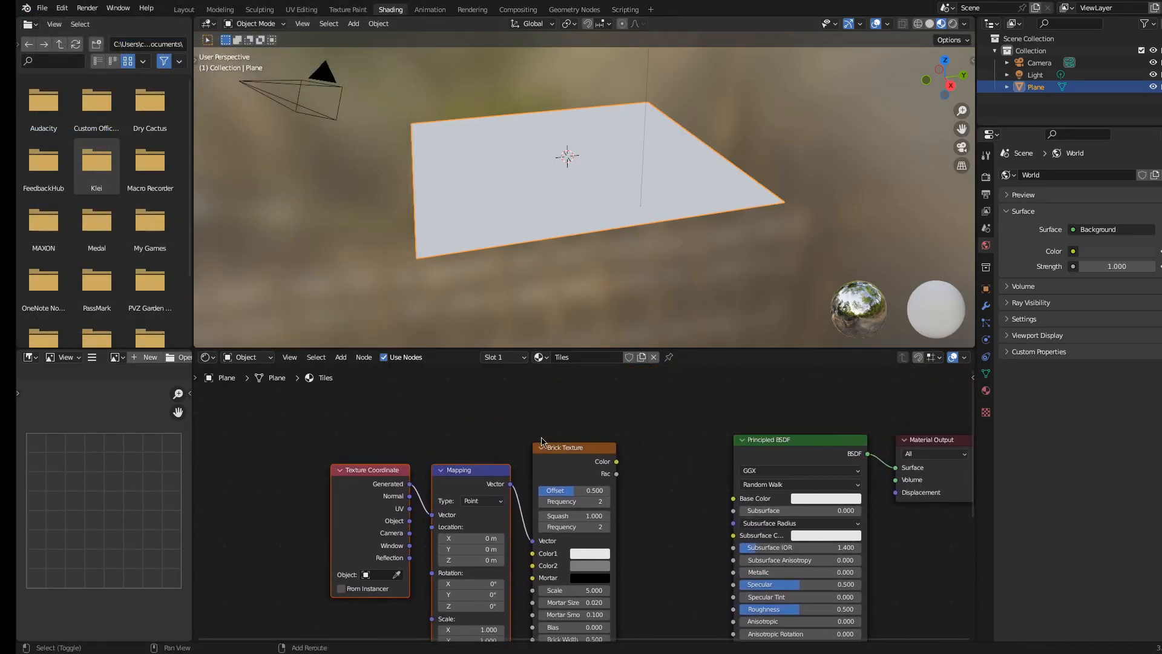
{"action": "middle_click_drag", "start_coordinate": [542, 442], "coordinate": [534, 407], "text": "shift"}
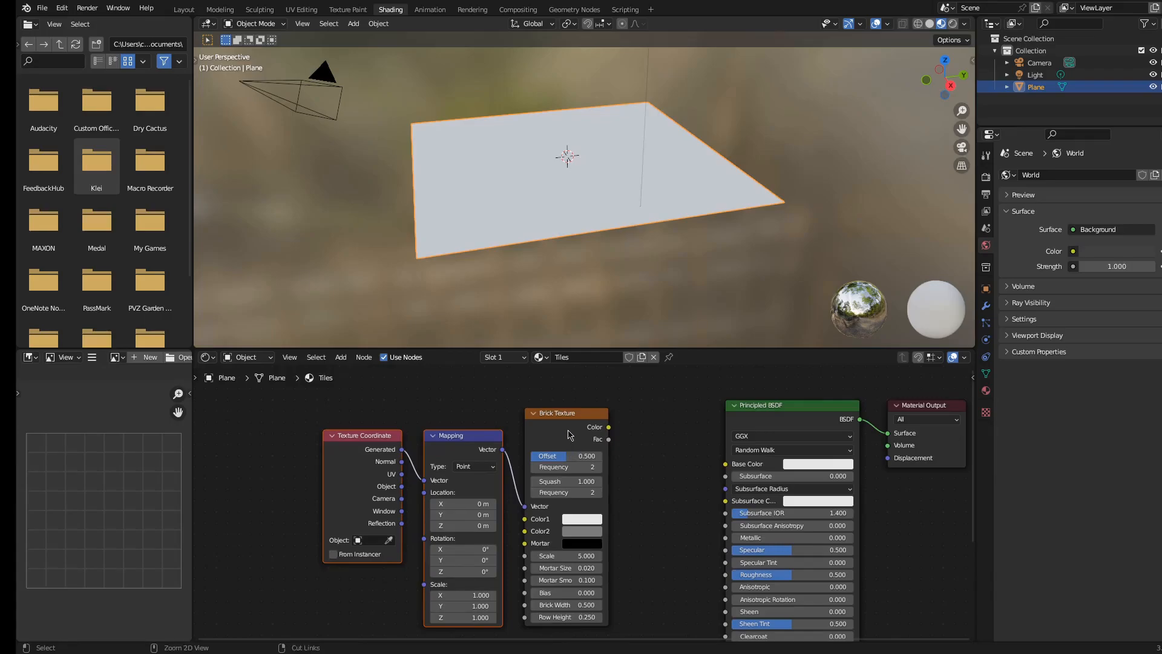
Connect the Brick Texture's Color output to the Principled BSDF Base Color and inspect the plane
{"action": "left_click", "coordinate": [566, 428], "text": "ctrl+shift"}
{"action": "middle_click_drag", "start_coordinate": [607, 422], "coordinate": [580, 423], "text": "shift"}
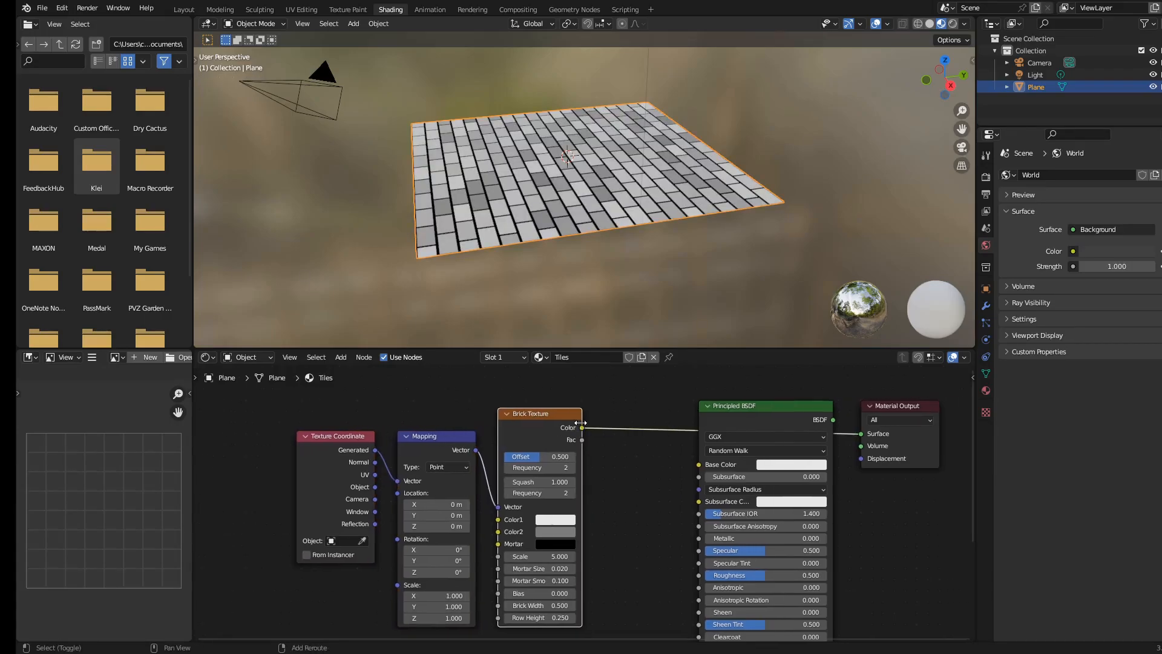
{"action": "middle_click_drag", "start_coordinate": [577, 254], "coordinate": [609, 262]}
{"action": "scroll", "coordinate": [605, 257], "scroll_direction": "up", "scroll_amount": 4}
{"action": "middle_click_drag", "start_coordinate": [502, 212], "coordinate": [632, 214]}
{"action": "middle_click_drag", "start_coordinate": [632, 214], "coordinate": [642, 218]}
{"action": "middle_click_drag", "start_coordinate": [641, 218], "coordinate": [542, 218], "text": "shift"}
{"action": "middle_click_drag", "start_coordinate": [542, 218], "coordinate": [544, 217]}
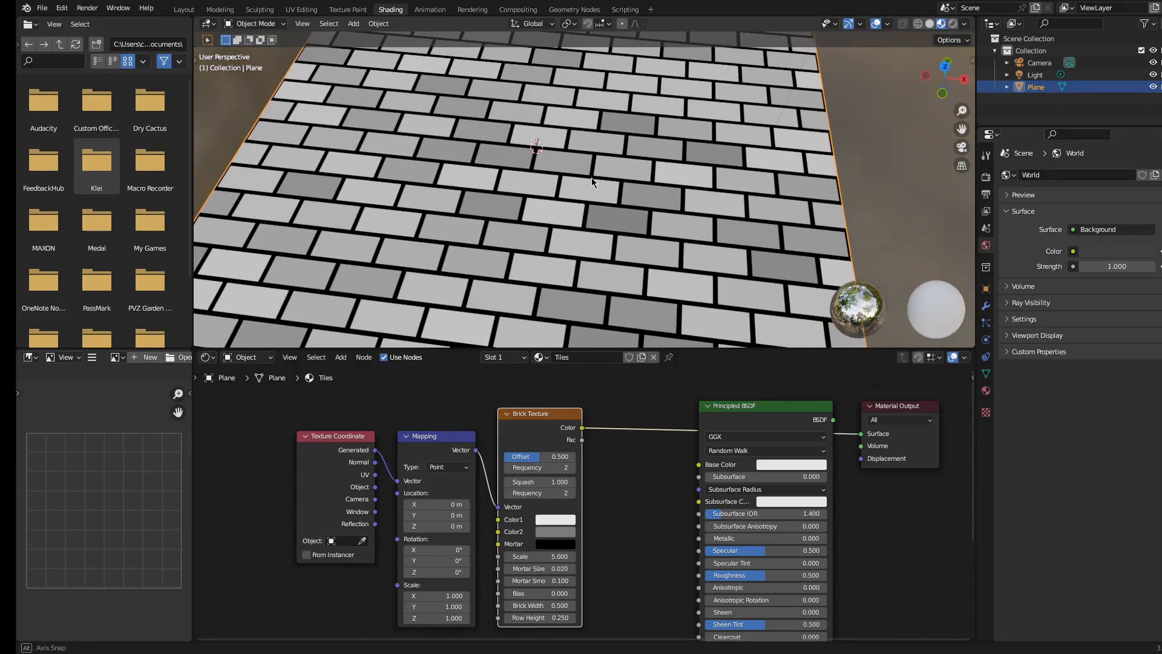
Set the brick Offset to 0 so the tiles line up in a grid
{"action": "middle_click_drag", "start_coordinate": [596, 507], "coordinate": [582, 507]}
{"action": "scroll", "coordinate": [582, 506], "scroll_direction": "up", "scroll_amount": 3}
{"action": "scroll", "coordinate": [516, 469], "scroll_direction": "up", "scroll_amount": 3}
{"action": "middle_click_drag", "start_coordinate": [516, 445], "coordinate": [558, 471], "text": "shift"}
{"action": "left_click_drag", "start_coordinate": [534, 458], "coordinate": [472, 457]}
{"action": "scroll", "coordinate": [550, 322], "scroll_direction": "down", "scroll_amount": 4}
{"action": "scroll", "coordinate": [551, 321], "scroll_direction": "up", "scroll_amount": 3}
{"action": "scroll", "coordinate": [551, 483], "scroll_direction": "down", "scroll_amount": 1}
Set the brick Row Height to 0.5
{"action": "middle_click_drag", "start_coordinate": [553, 483], "coordinate": [572, 339], "text": "shift"}
{"action": "left_click", "coordinate": [565, 551]}
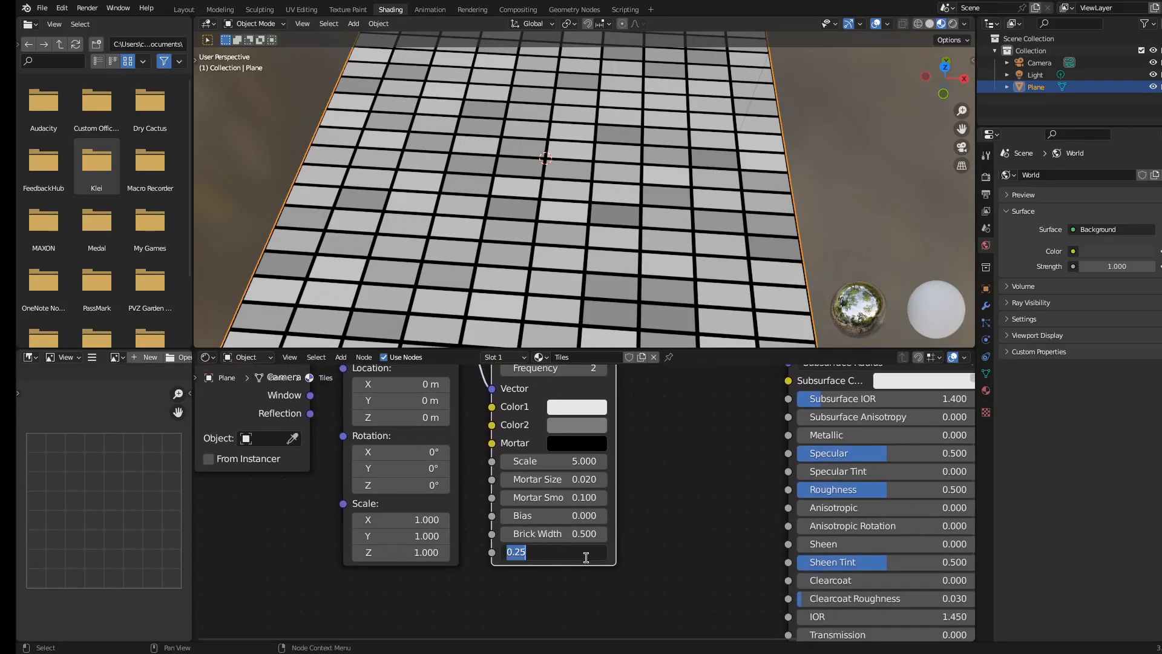
{"action": "key", "text": "Return"}
Set the brick Mortar Size to 0.010
{"action": "scroll", "coordinate": [641, 123], "scroll_direction": "down", "scroll_amount": 5}
{"action": "scroll", "coordinate": [636, 130], "scroll_direction": "up", "scroll_amount": 2}
{"action": "middle_click_drag", "start_coordinate": [611, 148], "coordinate": [513, 134]}
{"action": "scroll", "coordinate": [513, 133], "scroll_direction": "up", "scroll_amount": 3}
{"action": "scroll", "coordinate": [513, 132], "scroll_direction": "down", "scroll_amount": 3}
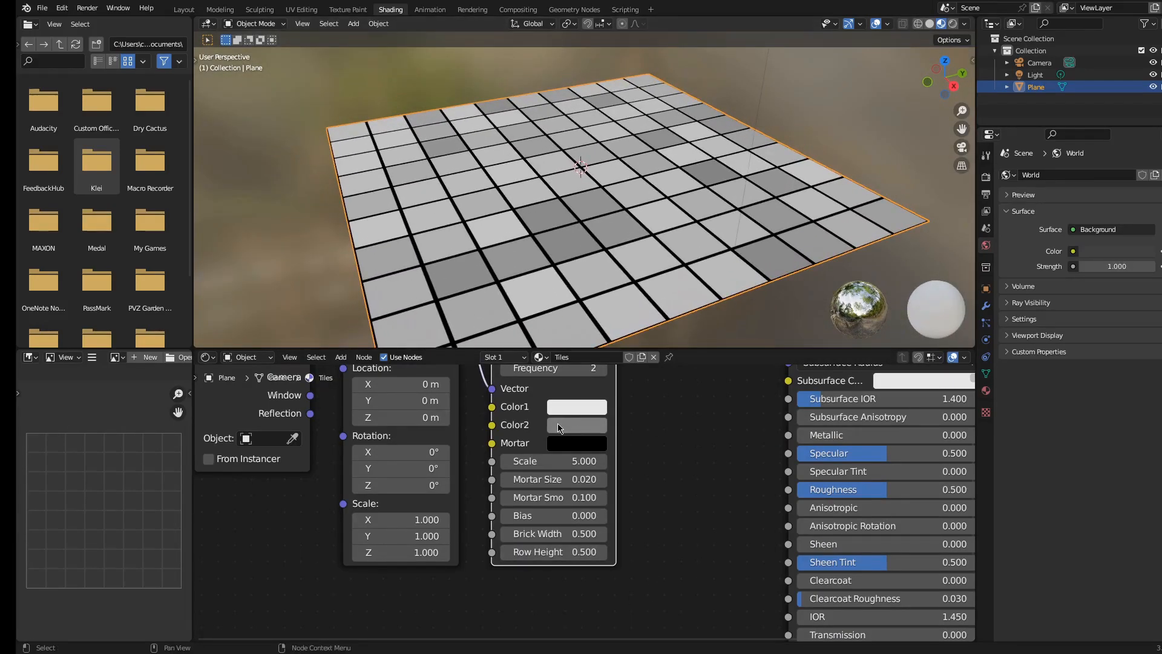
{"action": "middle_click_drag", "start_coordinate": [539, 336], "coordinate": [583, 315], "text": "shift"}
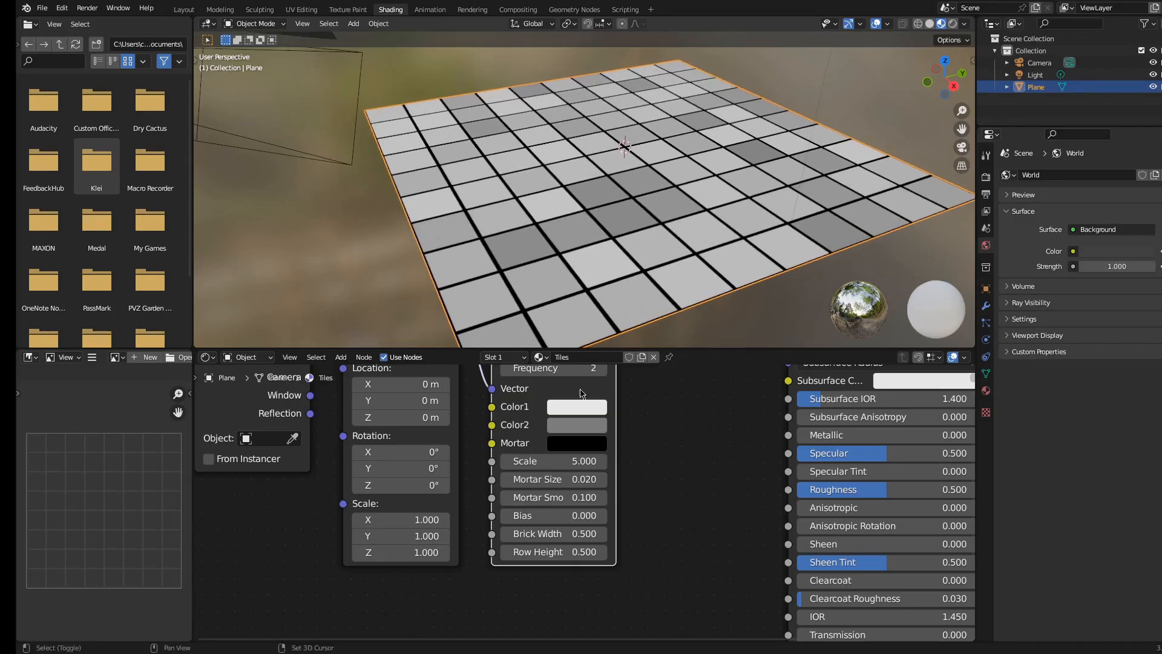
{"action": "scroll", "coordinate": [584, 507], "scroll_direction": "up", "scroll_amount": 2}
{"action": "mouse_move", "coordinate": [575, 454]}
{"action": "middle_mouse_down", "text": "shift"}
{"action": "mouse_move", "coordinate": [569, 539]}
{"action": "mouse_move", "coordinate": [568, 463]}
{"action": "middle_mouse_up", "text": "shift"}
{"action": "scroll", "coordinate": [570, 538], "scroll_direction": "up", "scroll_amount": 1}
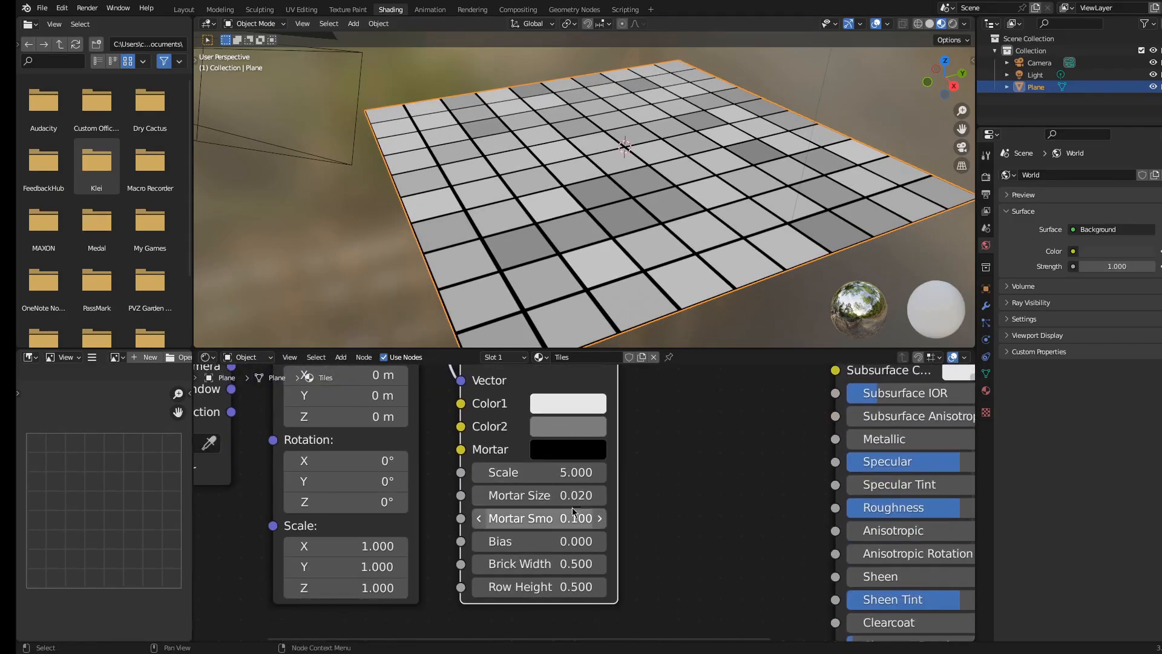
{"action": "left_click_drag", "start_coordinate": [580, 501], "coordinate": [563, 502]}
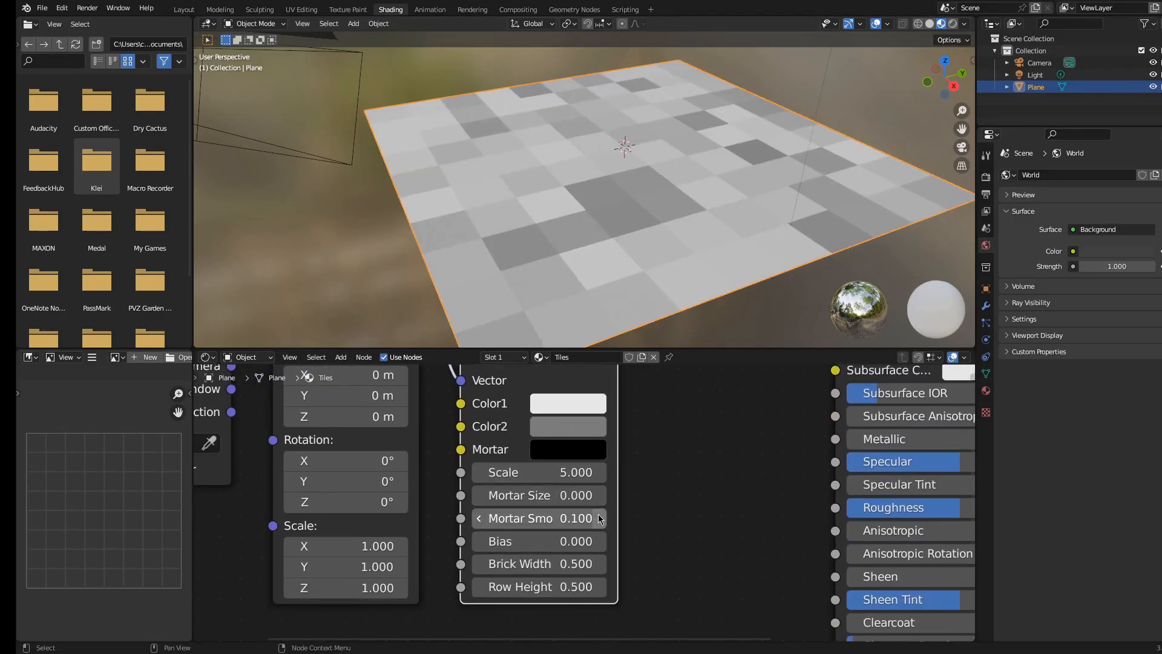
{"action": "left_click", "coordinate": [600, 496]}
{"action": "left_click_drag", "start_coordinate": [570, 504], "coordinate": [541, 503], "text": "shift"}
{"action": "middle_click_drag", "start_coordinate": [569, 302], "coordinate": [626, 253]}
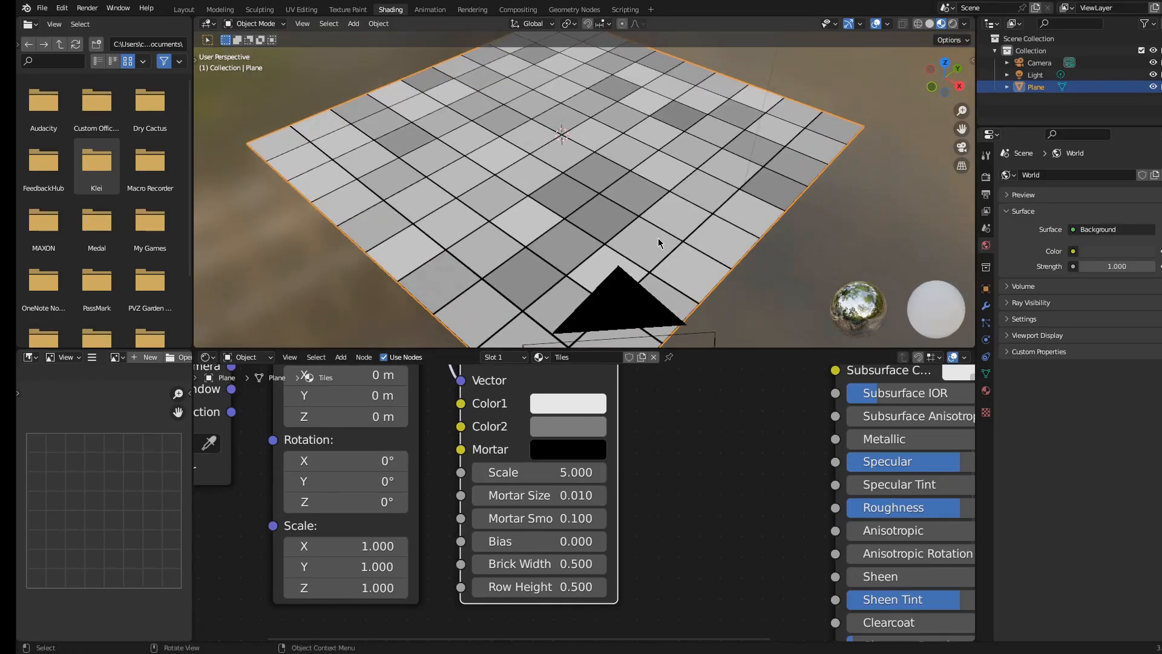
Set the Brick Texture's Color2 to white
{"action": "scroll", "coordinate": [536, 379], "scroll_direction": "down", "scroll_amount": 3}
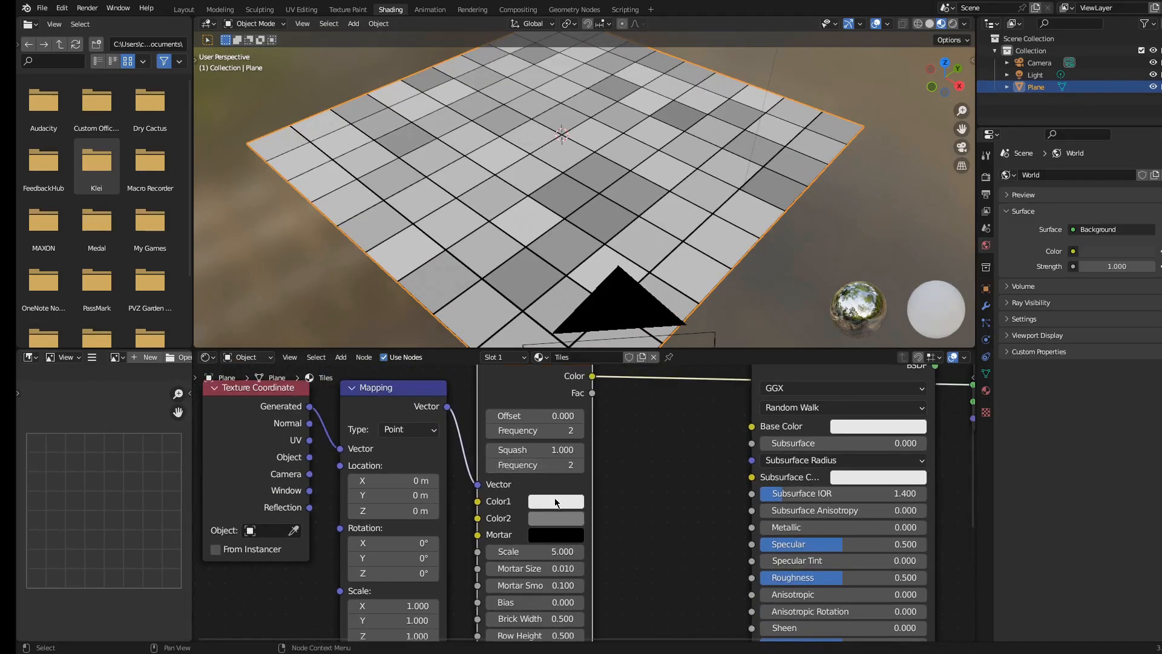
{"action": "left_click", "coordinate": [555, 513]}
{"action": "left_click_drag", "start_coordinate": [560, 479], "coordinate": [642, 479]}
{"action": "left_click", "coordinate": [562, 502]}
{"action": "left_click", "coordinate": [558, 501]}
{"action": "left_click", "coordinate": [565, 281]}
{"action": "scroll", "coordinate": [605, 527], "scroll_direction": "down", "scroll_amount": 2}
{"action": "scroll", "coordinate": [592, 513], "scroll_direction": "up", "scroll_amount": 4}
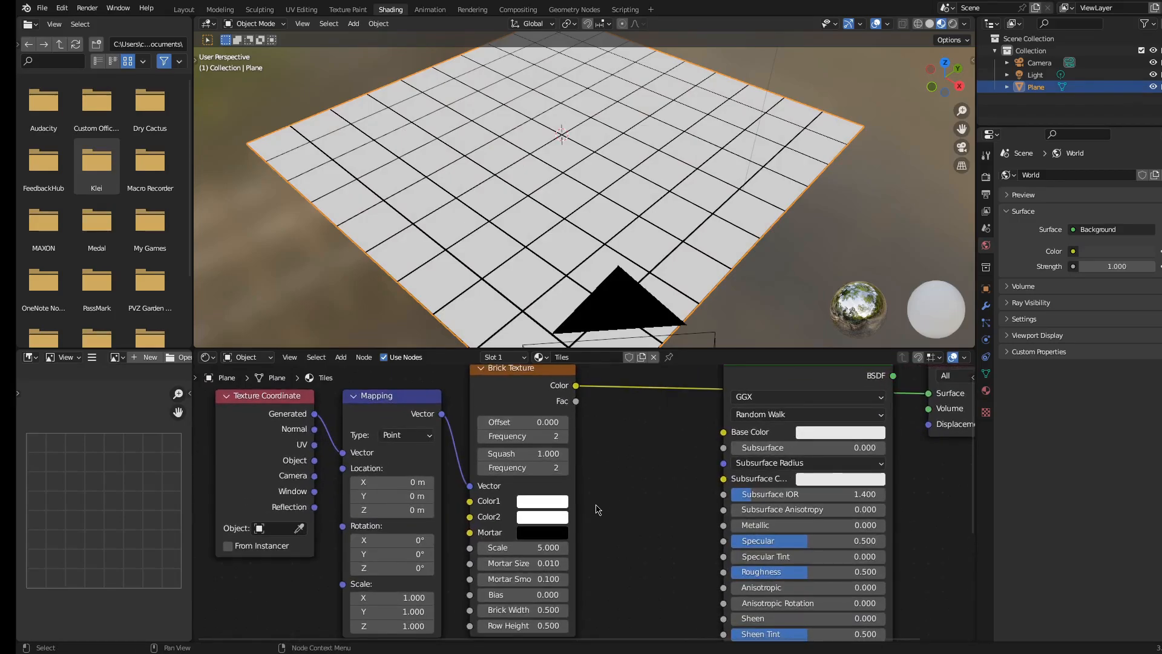
Move the Principled BSDF and Material Output nodes further right to make room between the nodes
{"action": "scroll", "coordinate": [674, 187], "scroll_direction": "down", "scroll_amount": 3}
{"action": "middle_click_drag", "start_coordinate": [674, 186], "coordinate": [666, 218]}
{"action": "scroll", "coordinate": [720, 230], "scroll_direction": "up", "scroll_amount": 2}
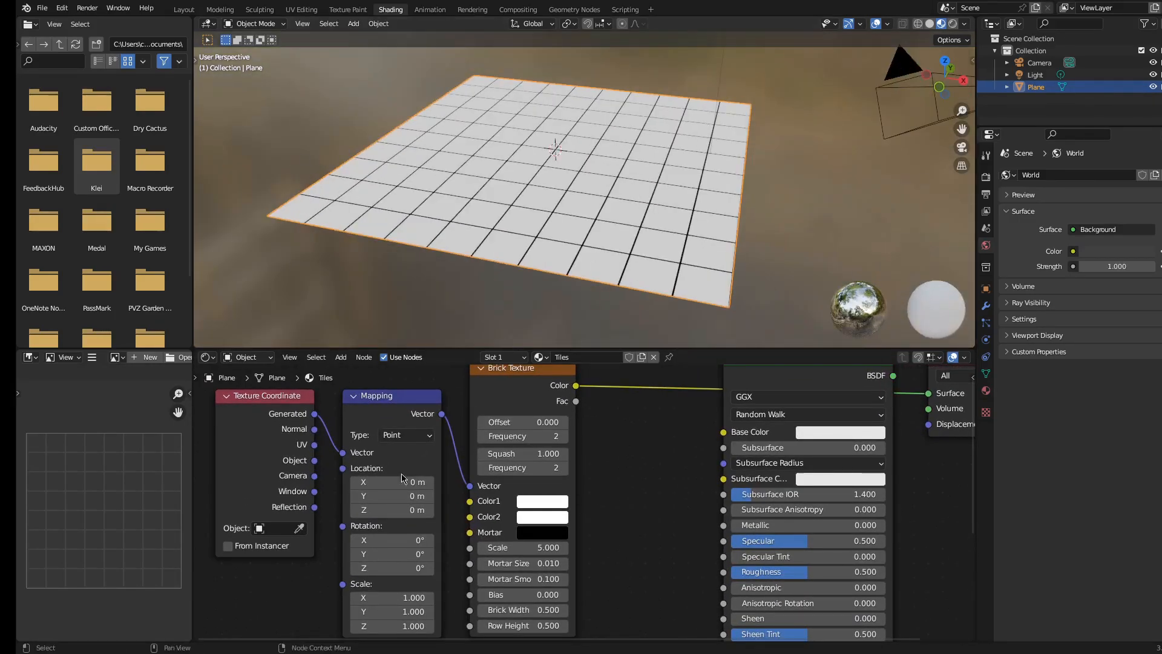
{"action": "scroll", "coordinate": [569, 391], "scroll_direction": "down", "scroll_amount": 4}
{"action": "left_click_drag", "start_coordinate": [569, 389], "coordinate": [751, 600]}
{"action": "left_click_drag", "start_coordinate": [604, 411], "coordinate": [710, 406]}
{"action": "left_click", "coordinate": [574, 454]}
{"action": "scroll", "coordinate": [574, 455], "scroll_direction": "up", "scroll_amount": 5}
{"action": "middle_click_drag", "start_coordinate": [540, 442], "coordinate": [555, 478]}
Add a Bump node between the Brick Texture and the Principled BSDF
{"action": "key", "text": "shift+a"}
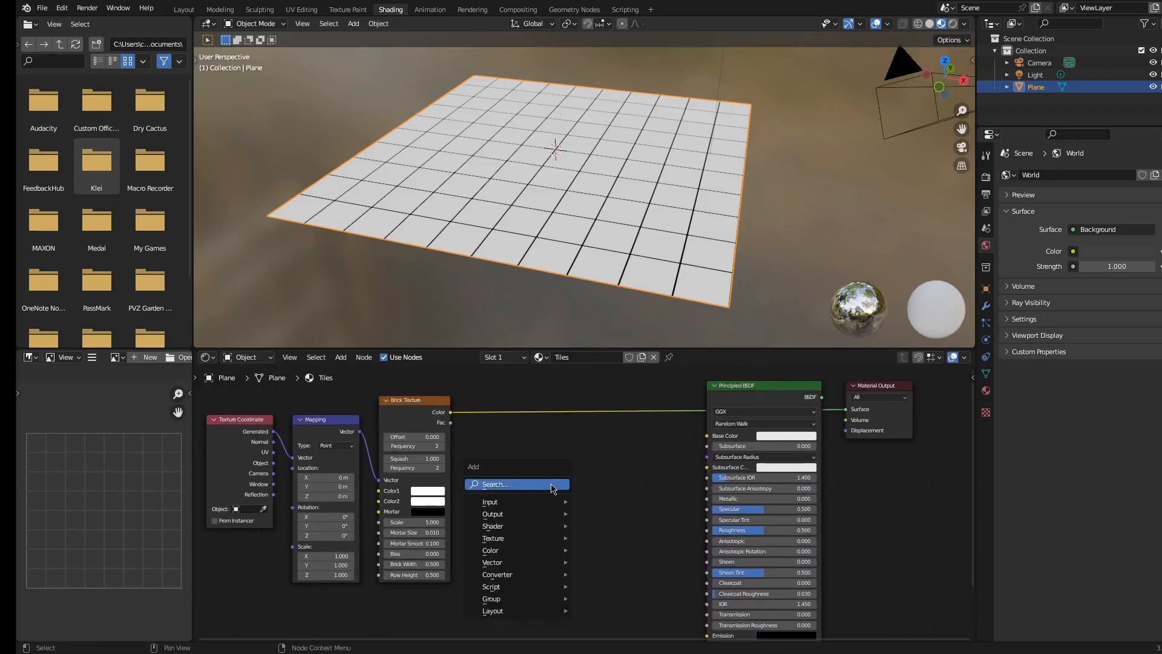
{"action": "left_click", "coordinate": [551, 482]}
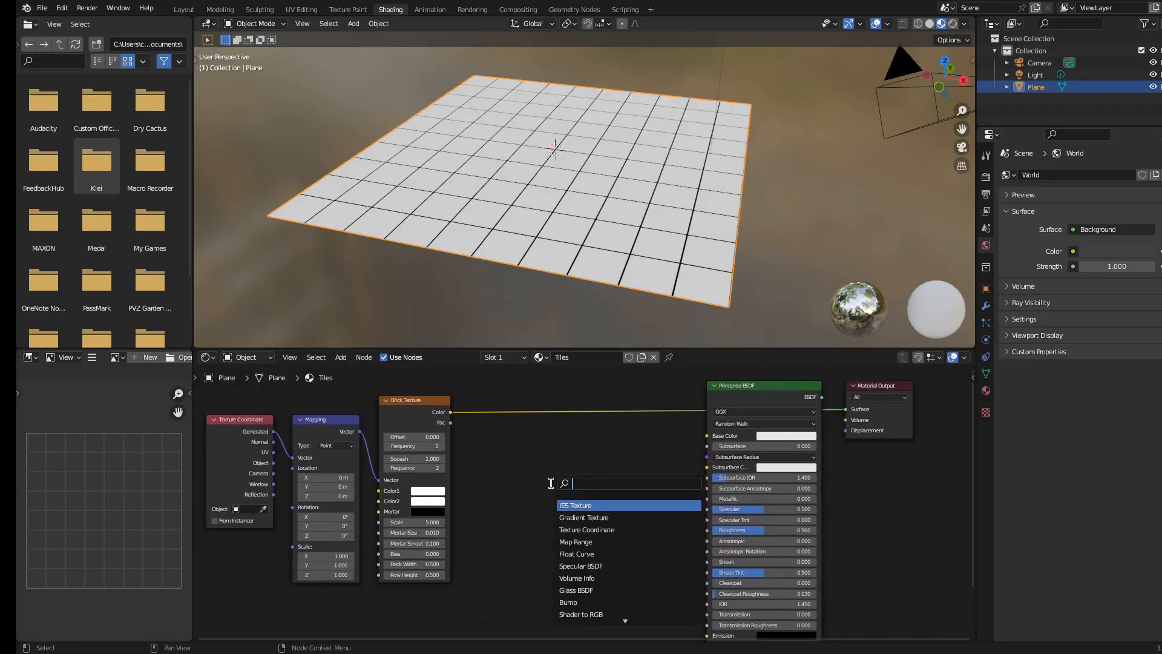
{"action": "type", "text": "bump"}
{"action": "key", "text": "Return"}
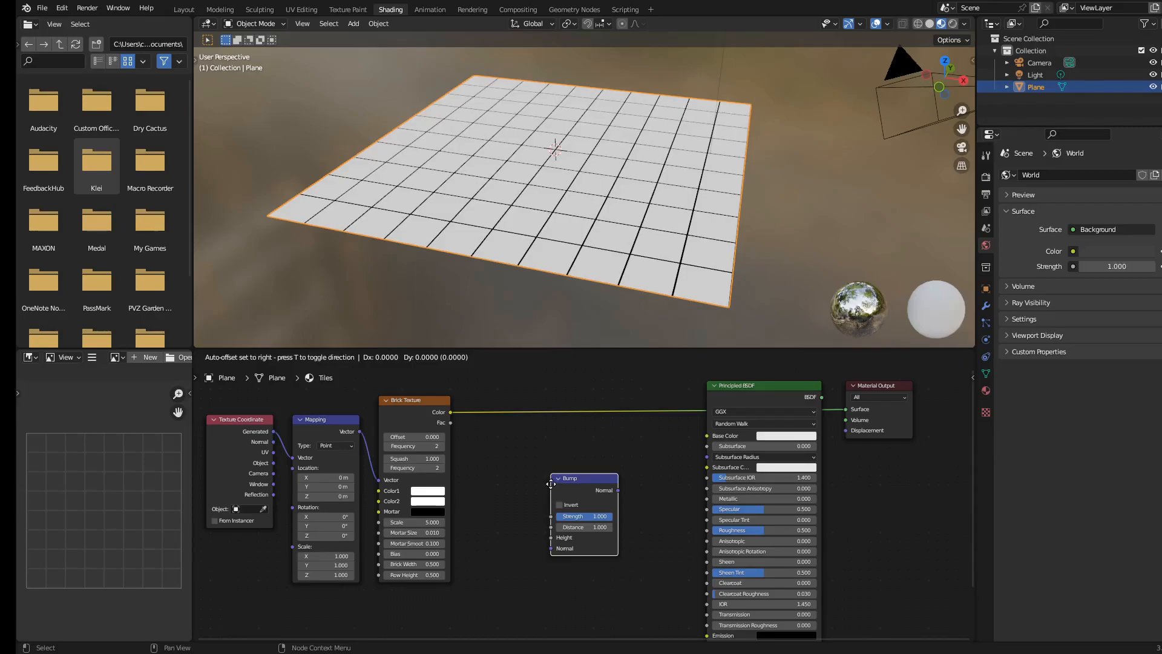
{"action": "left_click", "coordinate": [575, 528]}
Connect the Brick Texture color to the Bump Height input and wire the Bump output into the shader
{"action": "scroll", "coordinate": [575, 528], "scroll_direction": "up", "scroll_amount": 1}
{"action": "left_click_drag", "start_coordinate": [438, 396], "coordinate": [580, 591]}
{"action": "left_click", "coordinate": [611, 596], "text": "ctrl+shift"}
{"action": "scroll", "coordinate": [659, 232], "scroll_direction": "up", "scroll_amount": 6}
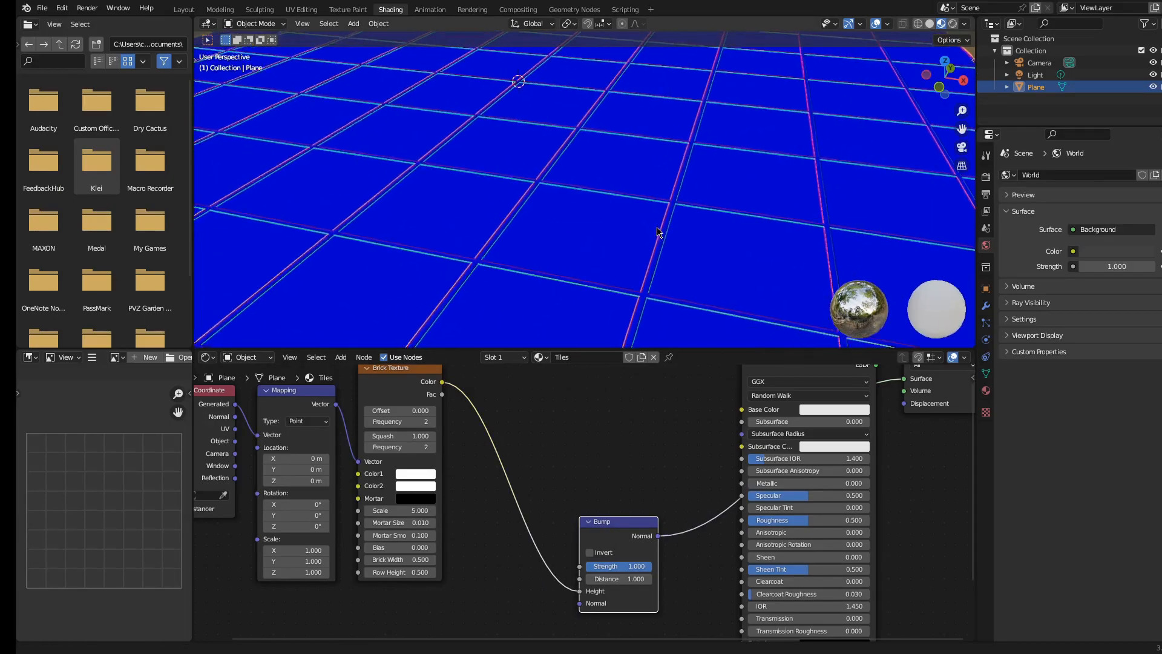
Reposition the Bump node and adjust its connection to the Principled BSDF
{"action": "middle_click_drag", "start_coordinate": [659, 232], "coordinate": [668, 211], "text": "shift"}
{"action": "scroll", "coordinate": [590, 537], "scroll_direction": "down", "scroll_amount": 4}
{"action": "middle_click_drag", "start_coordinate": [590, 537], "coordinate": [628, 486]}
{"action": "left_click", "coordinate": [613, 525]}
{"action": "left_click", "coordinate": [627, 528]}
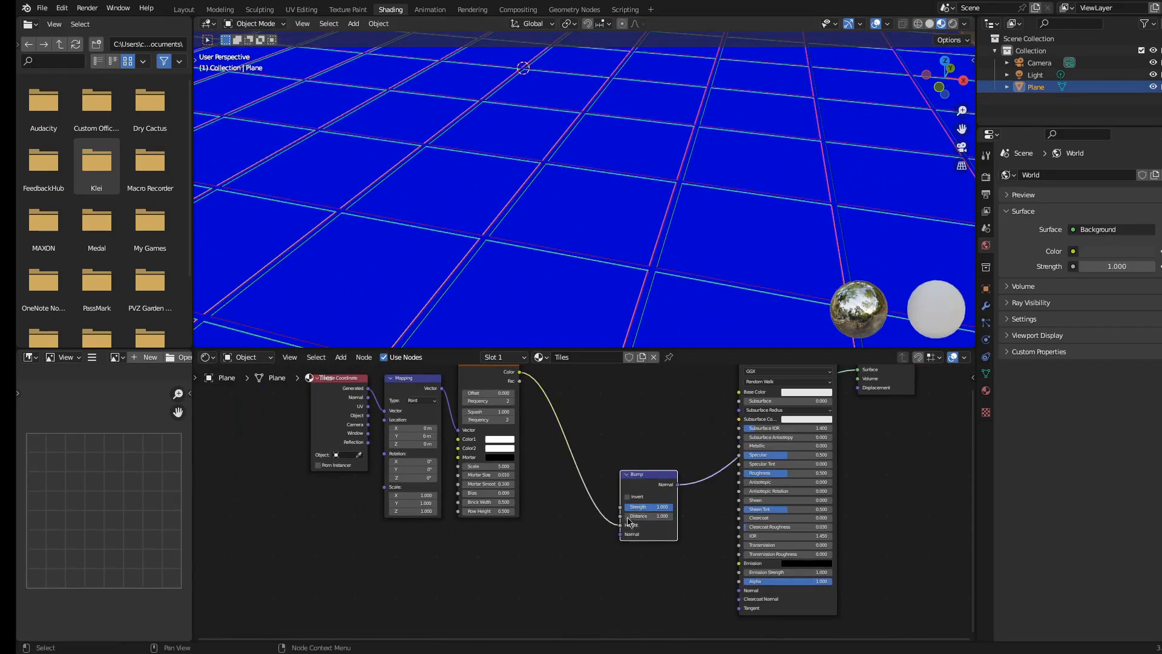
{"action": "left_click_drag", "start_coordinate": [644, 474], "coordinate": [619, 551]}
{"action": "left_click", "coordinate": [615, 517]}
{"action": "key", "text": "shift+a"}
{"action": "key", "text": "shift+a"}
{"action": "left_click", "coordinate": [551, 477]}
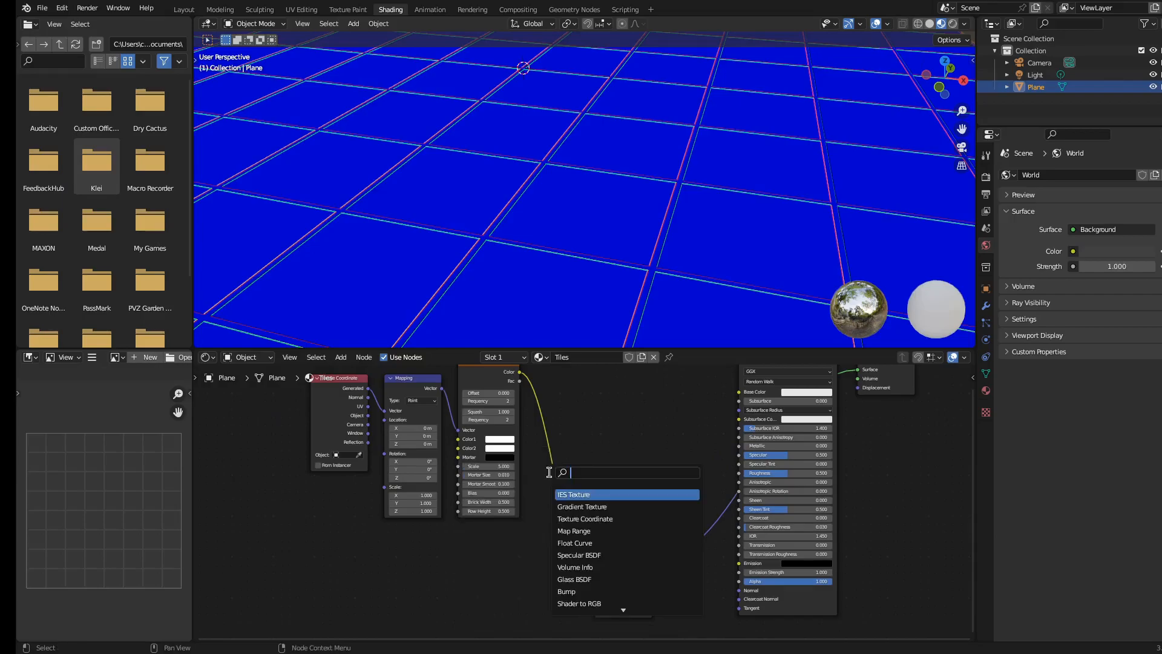
{"action": "type", "text": "mix"}
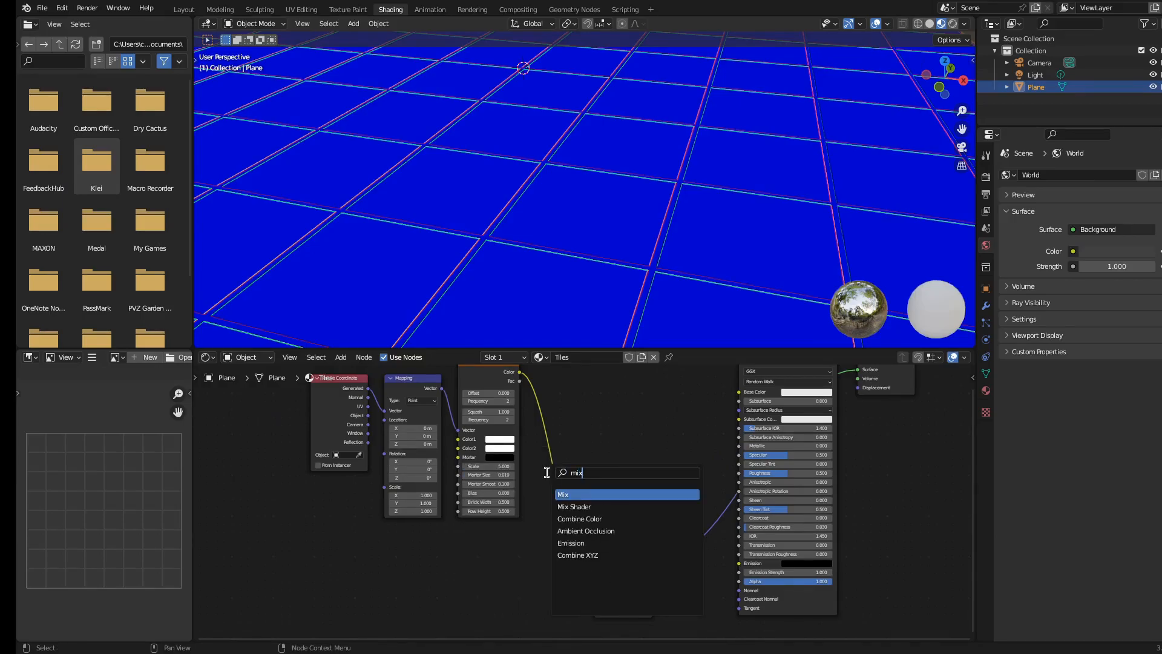
{"action": "key", "text": "BackSpace"}
{"action": "key", "text": "BackSpace"}
{"action": "key", "text": "BackSpace"}
{"action": "type", "text": "colo"}
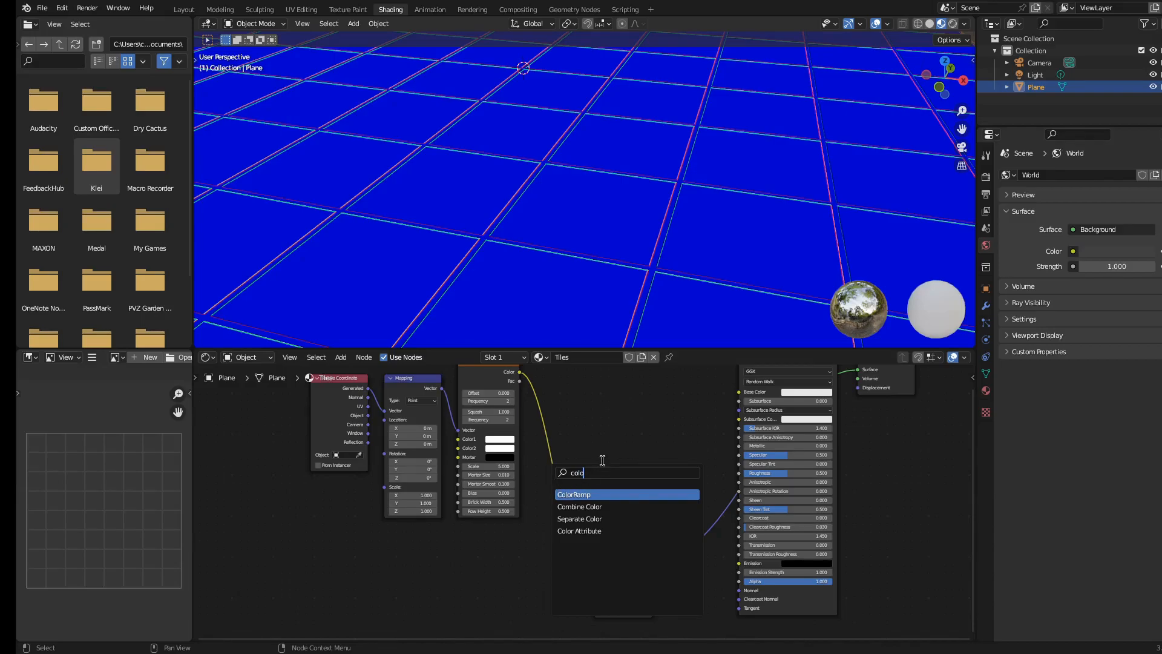
{"action": "key", "text": "Escape"}
Insert a Mix Color node on the link between the Brick Texture and the Bump node
{"action": "key", "text": "shift+a"}
{"action": "mouse_move", "coordinate": [576, 521]}
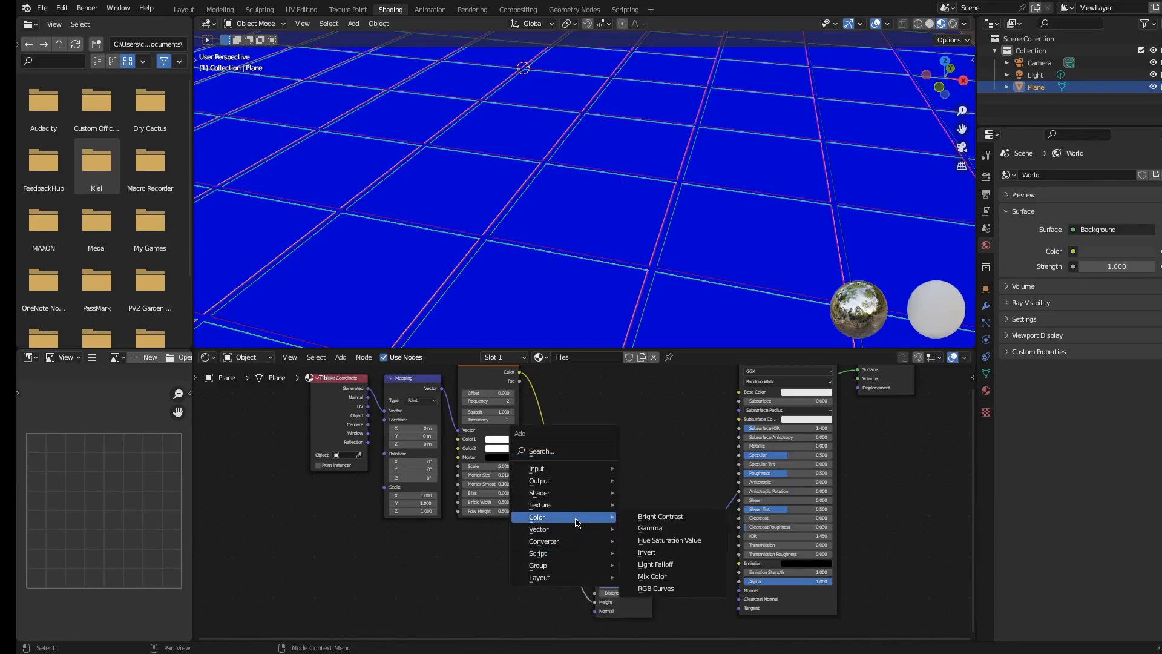
{"action": "left_click", "coordinate": [672, 575]}
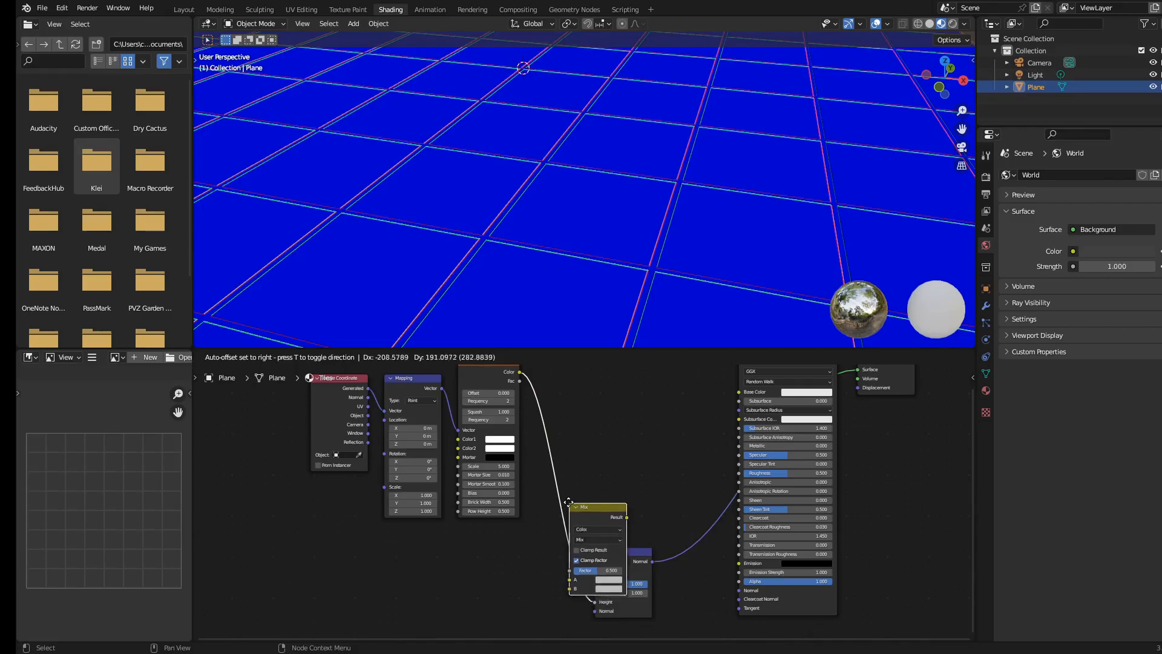
{"action": "left_click", "coordinate": [584, 378]}
Set the Mix node's blending mode to Lighten
{"action": "scroll", "coordinate": [620, 467], "scroll_direction": "up", "scroll_amount": 2}
{"action": "middle_click_drag", "start_coordinate": [536, 86], "coordinate": [519, 176], "text": "shift"}
{"action": "middle_click_drag", "start_coordinate": [518, 441], "coordinate": [490, 520]}
{"action": "left_click", "coordinate": [574, 451]}
{"action": "left_click", "coordinate": [562, 489]}
{"action": "left_click", "coordinate": [571, 464]}
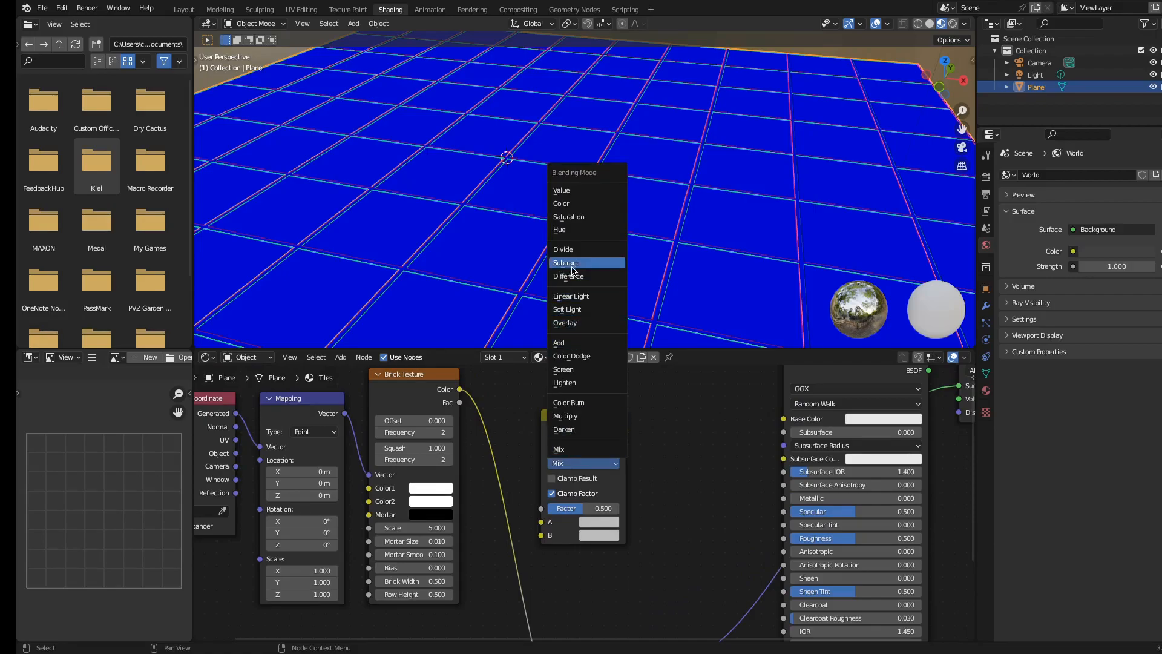
{"action": "left_click", "coordinate": [582, 388]}
{"action": "scroll", "coordinate": [584, 461], "scroll_direction": "down", "scroll_amount": 2}
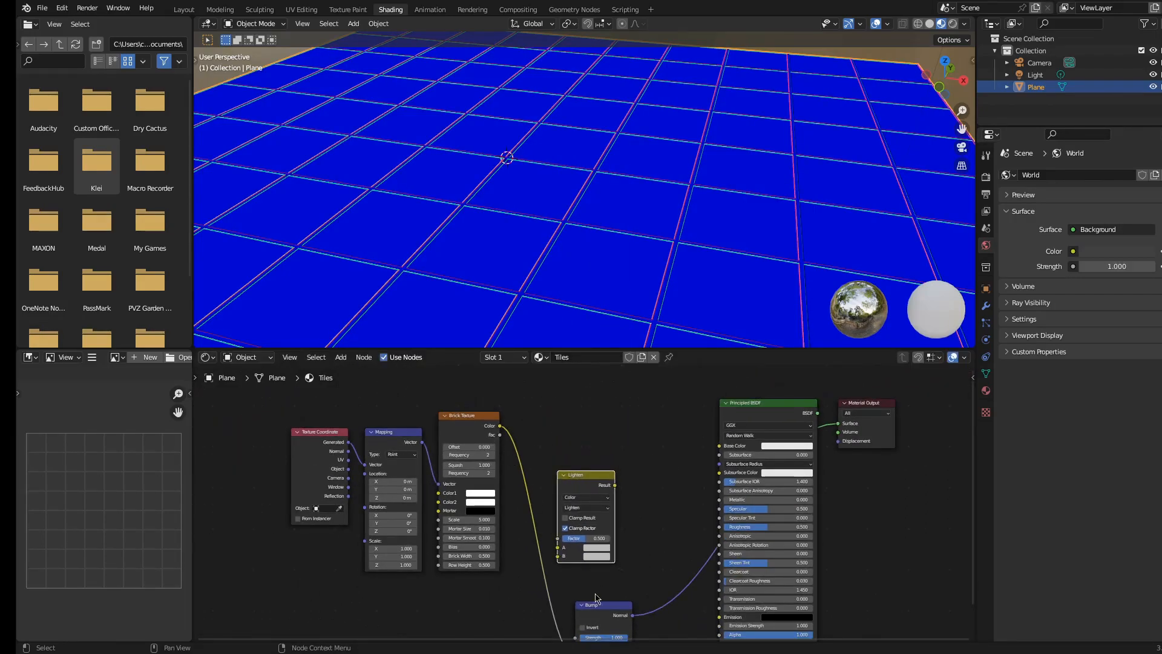
Rearrange the Lighten and Bump nodes below and beside the Brick Texture
{"action": "middle_click_drag", "start_coordinate": [598, 599], "coordinate": [632, 438]}
{"action": "middle_click_drag", "start_coordinate": [609, 479], "coordinate": [606, 511]}
{"action": "left_click_drag", "start_coordinate": [606, 527], "coordinate": [571, 441]}
{"action": "mouse_move", "coordinate": [570, 374]}
{"action": "left_mouse_down"}
{"action": "mouse_move", "coordinate": [576, 474]}
{"action": "mouse_move", "coordinate": [591, 471]}
{"action": "left_mouse_up"}
{"action": "left_click_drag", "start_coordinate": [583, 397], "coordinate": [567, 453]}
{"action": "left_click", "coordinate": [433, 549]}
Add a Noise Texture node with its own Texture Coordinate and Mapping nodes
{"action": "key", "text": "shift+a"}
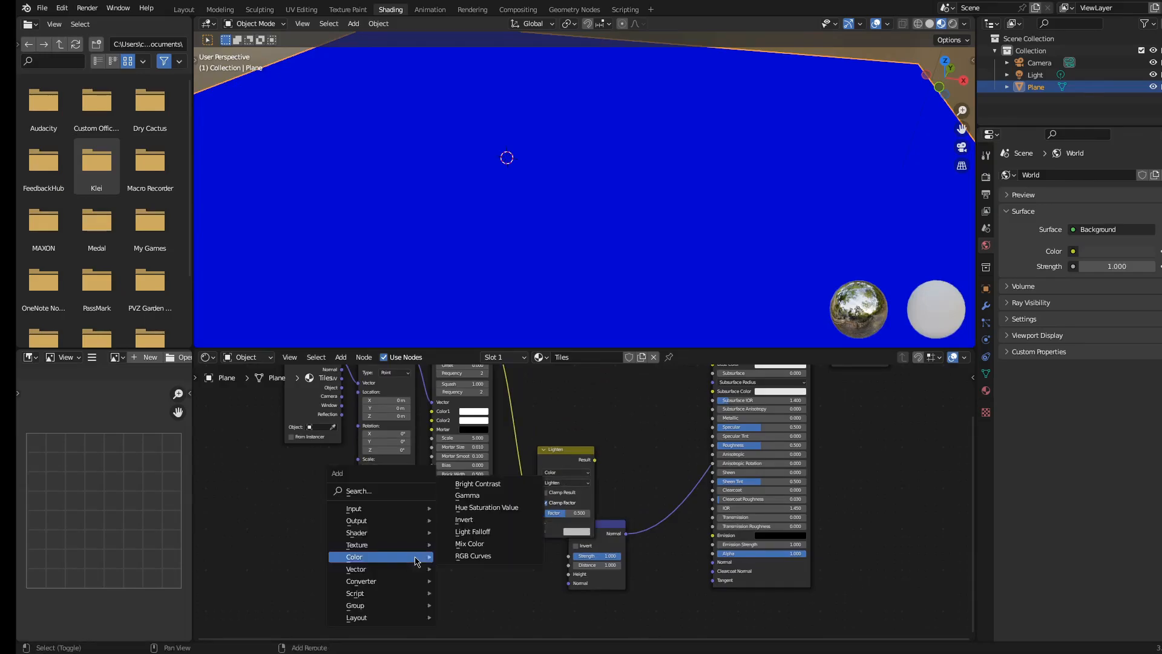
{"action": "left_click", "coordinate": [392, 491]}
{"action": "type", "text": "noise"}
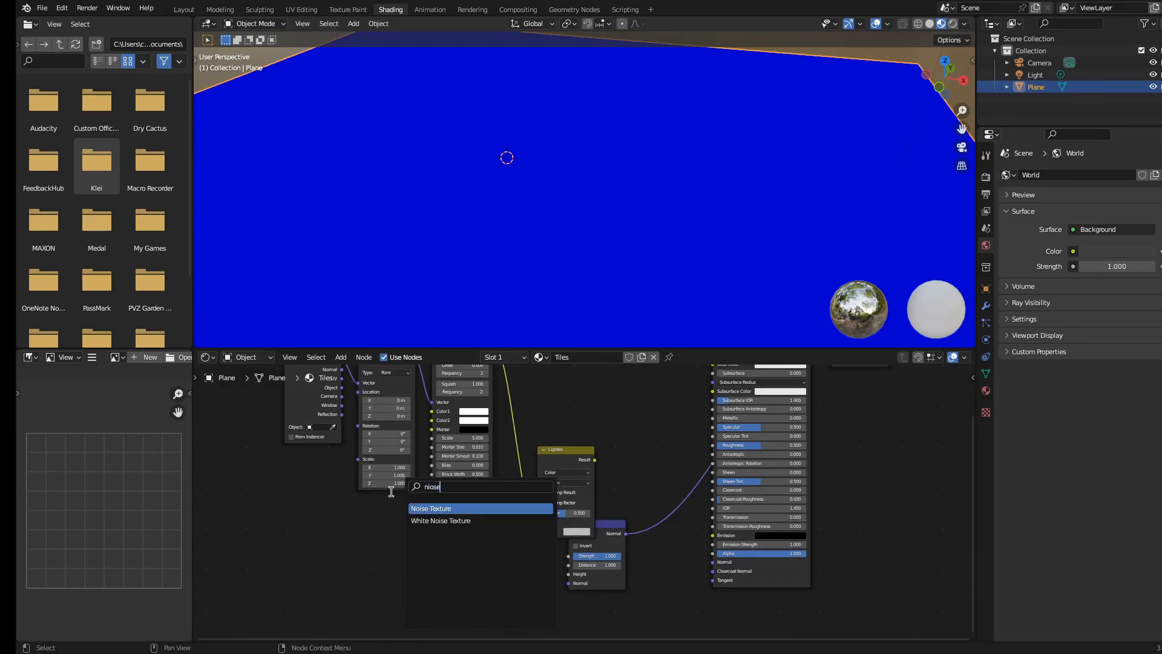
{"action": "key", "text": "Return"}
{"action": "left_click", "coordinate": [401, 545]}
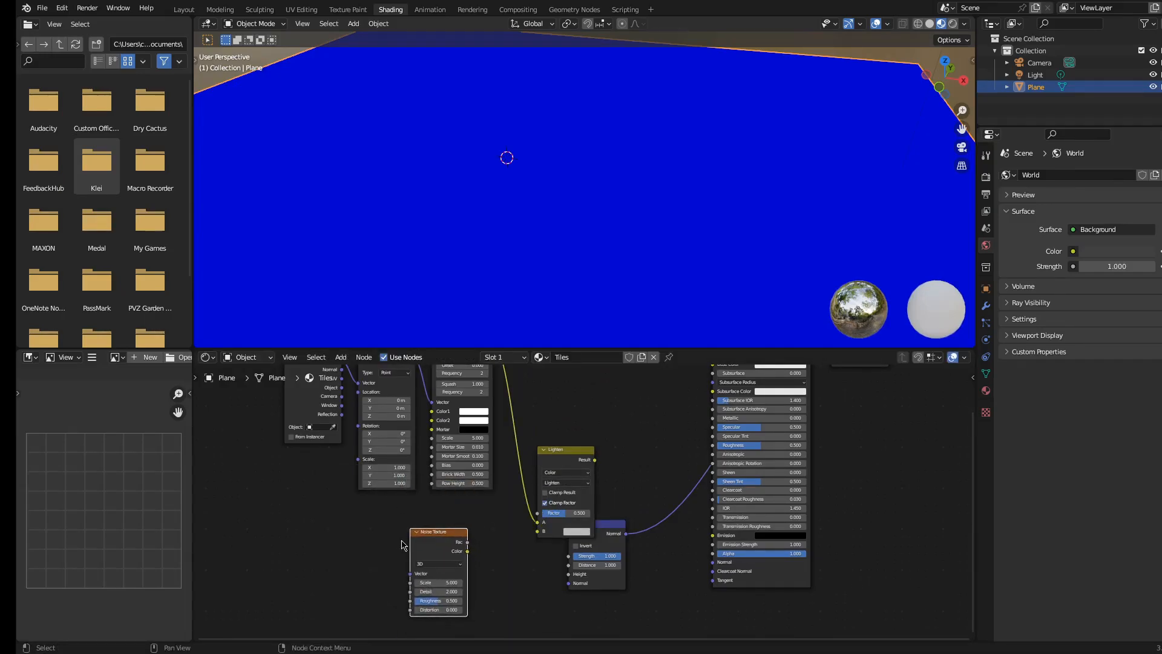
{"action": "key", "text": "ctrl+t"}
Connect the Noise Texture's Fac output to the Lighten node's B input and set the Factor to 1
{"action": "scroll", "coordinate": [455, 533], "scroll_direction": "up", "scroll_amount": 2}
{"action": "scroll", "coordinate": [485, 526], "scroll_direction": "up", "scroll_amount": 1}
{"action": "middle_click_drag", "start_coordinate": [454, 536], "coordinate": [558, 521]}
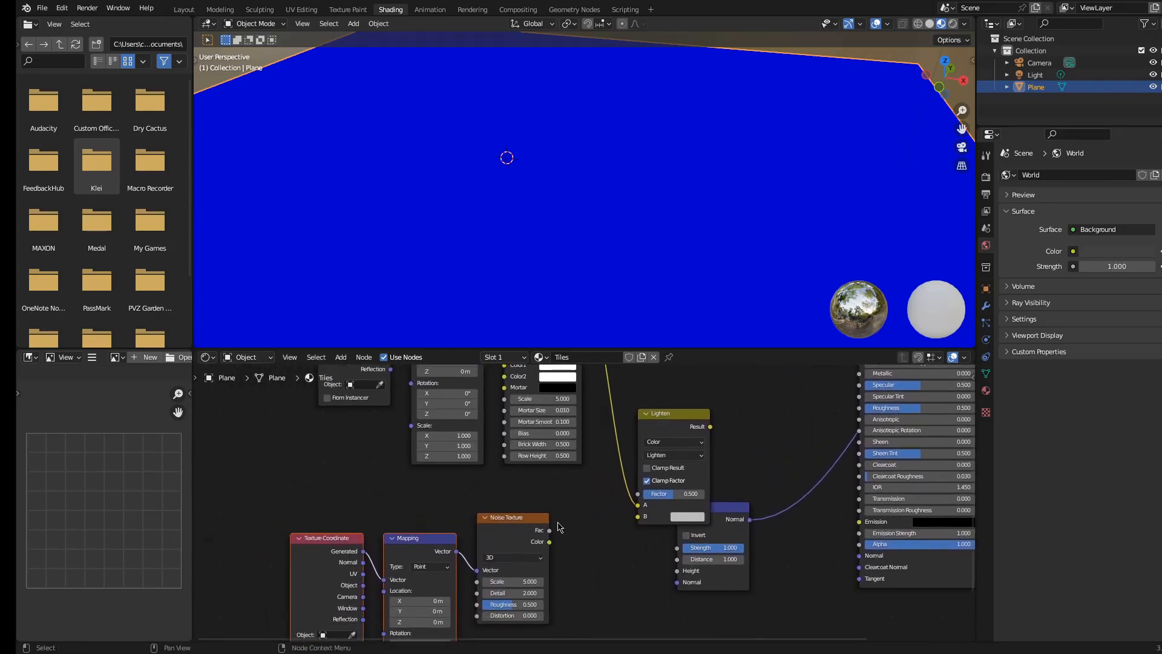
{"action": "left_click_drag", "start_coordinate": [638, 525], "coordinate": [638, 520]}
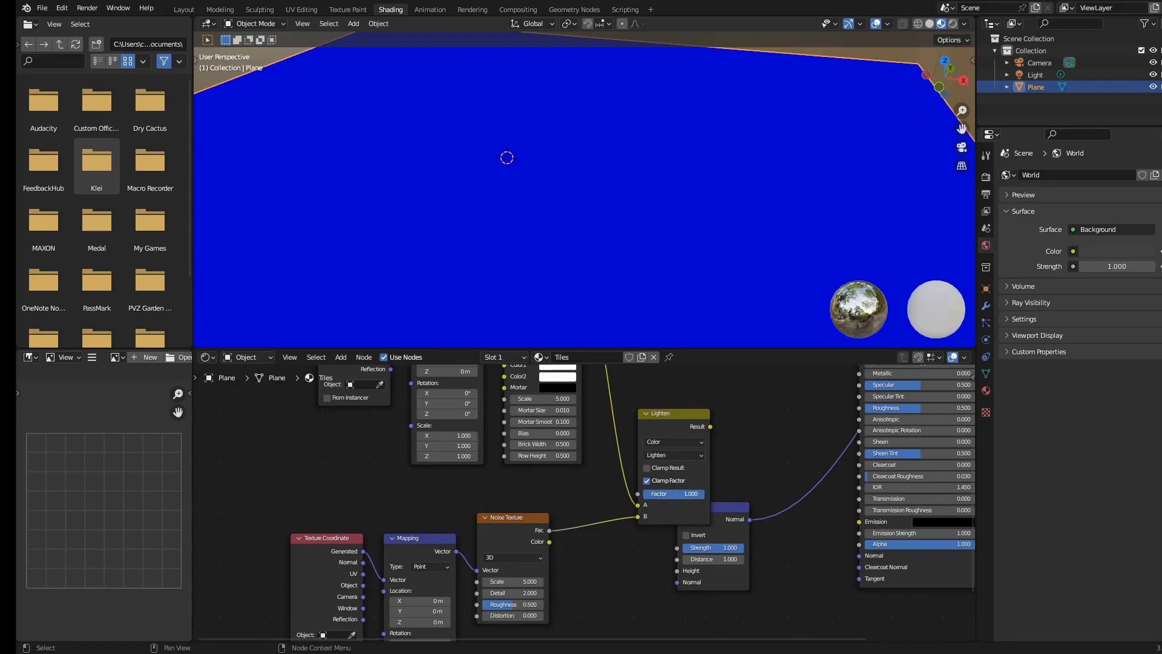
Preview the Lighten node's result on the plane in the viewport
{"action": "left_click", "coordinate": [671, 415], "text": "ctrl+shift"}
{"action": "scroll", "coordinate": [605, 267], "scroll_direction": "down", "scroll_amount": 5}
{"action": "scroll", "coordinate": [587, 239], "scroll_direction": "up", "scroll_amount": 2}
{"action": "middle_click_drag", "start_coordinate": [587, 238], "coordinate": [565, 232]}
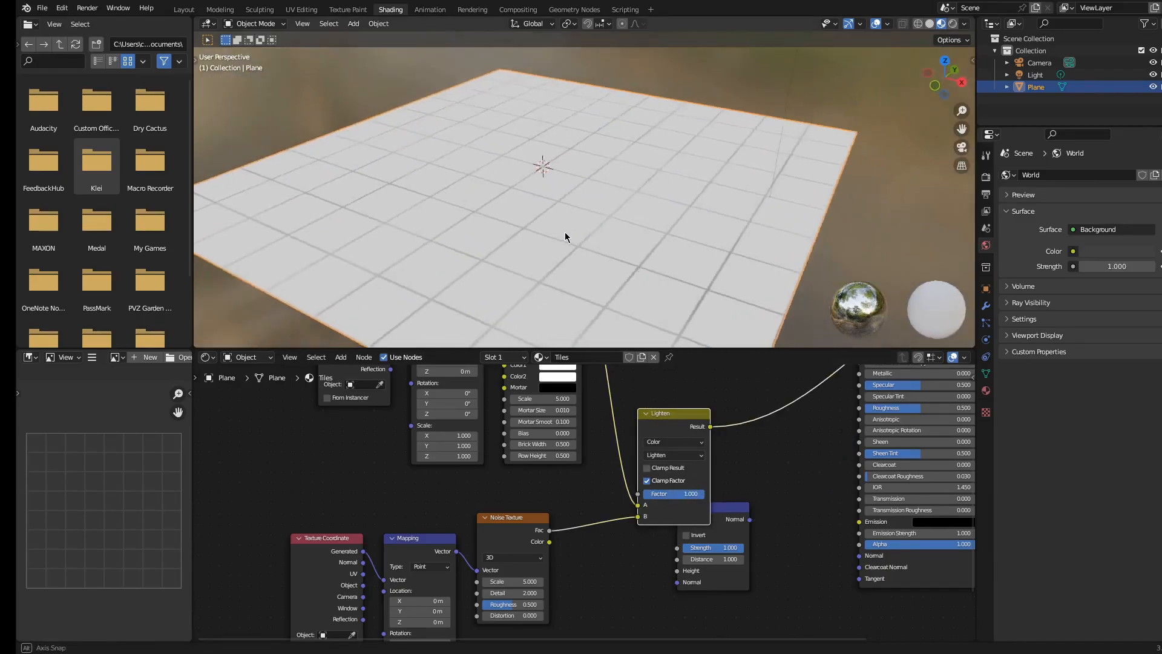
Insert a ColorRamp node on the link between the Lighten node and the Principled BSDF
{"action": "scroll", "coordinate": [594, 266], "scroll_direction": "up", "scroll_amount": 2}
{"action": "middle_click_drag", "start_coordinate": [653, 461], "coordinate": [539, 507]}
{"action": "middle_click_drag", "start_coordinate": [565, 436], "coordinate": [640, 538]}
{"action": "key", "text": "shift+a"}
{"action": "left_click", "coordinate": [594, 453]}
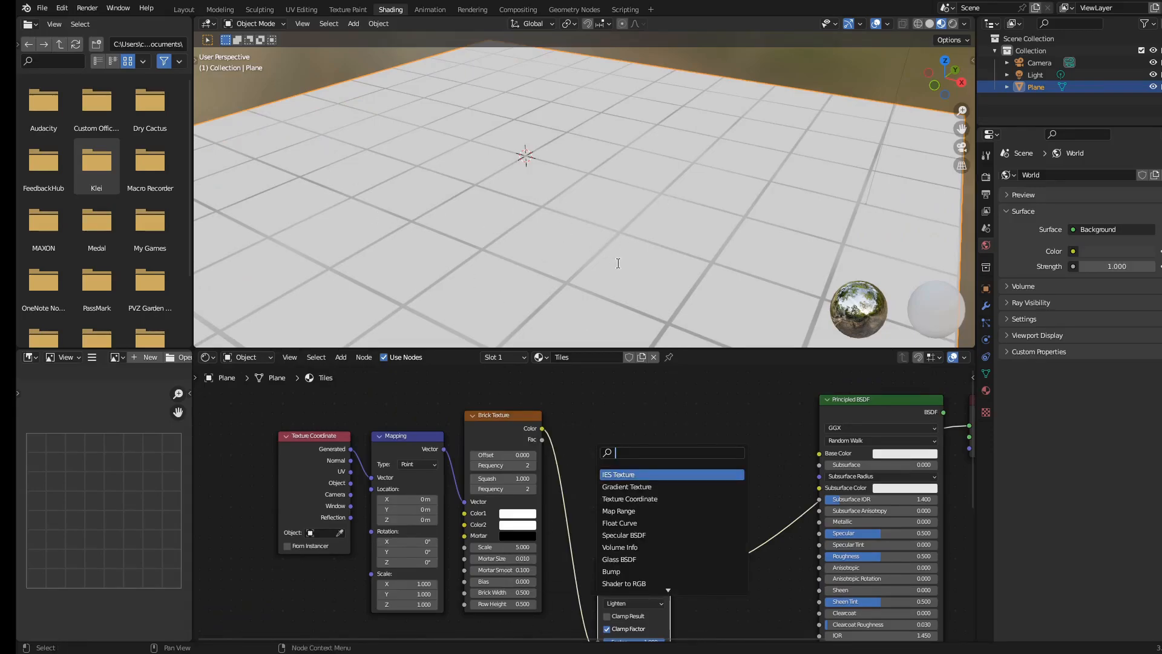
{"action": "type", "text": "color ramp"}
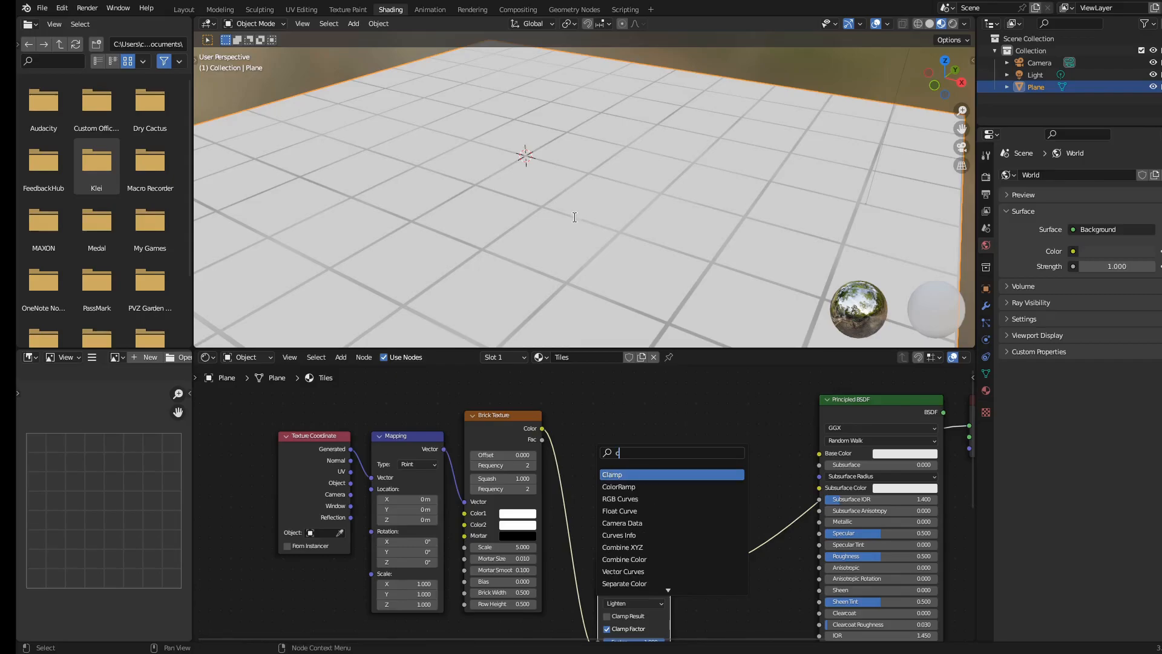
{"action": "key", "text": "Return"}
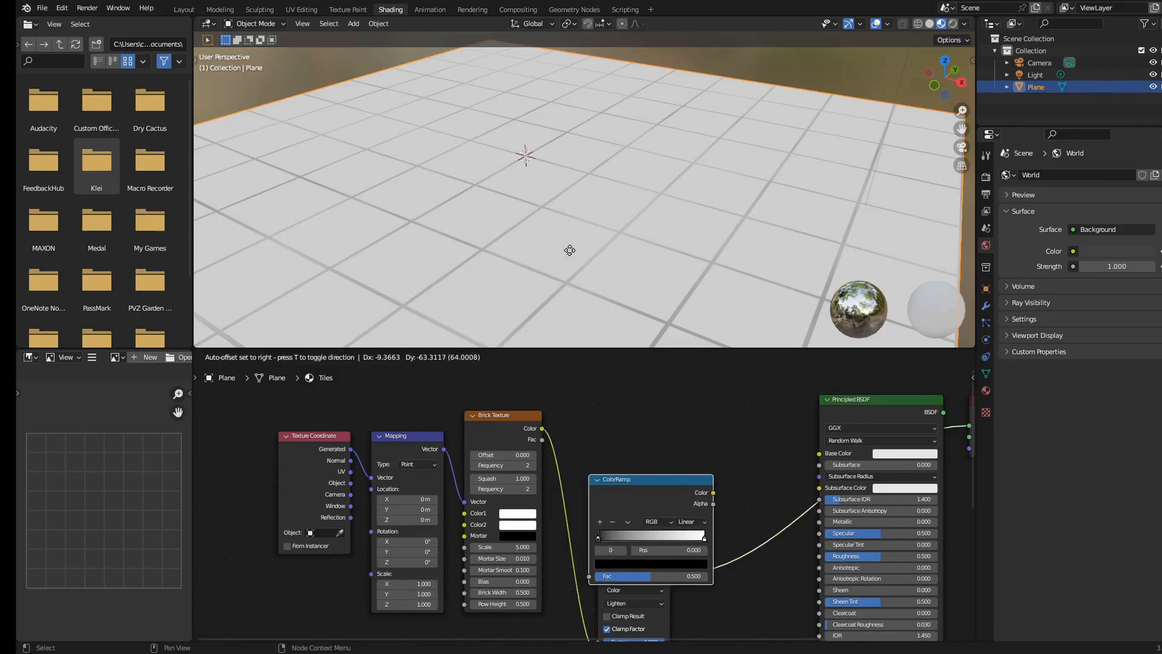
{"action": "left_click", "coordinate": [668, 446]}
Rearrange the Brick Texture, Lighten, ColorRamp and Principled BSDF nodes into a tidy row
{"action": "middle_click_drag", "start_coordinate": [668, 447], "coordinate": [696, 390], "text": "shift"}
{"action": "middle_click_drag", "start_coordinate": [639, 486], "coordinate": [601, 518], "text": "shift"}
{"action": "left_click_drag", "start_coordinate": [624, 531], "coordinate": [626, 486]}
{"action": "left_click_drag", "start_coordinate": [617, 414], "coordinate": [607, 404]}
{"action": "middle_click_drag", "start_coordinate": [645, 448], "coordinate": [591, 417], "text": "shift"}
{"action": "left_click_drag", "start_coordinate": [597, 394], "coordinate": [677, 499]}
{"action": "left_click_drag", "start_coordinate": [558, 461], "coordinate": [554, 400]}
{"action": "left_click_drag", "start_coordinate": [691, 462], "coordinate": [667, 392]}
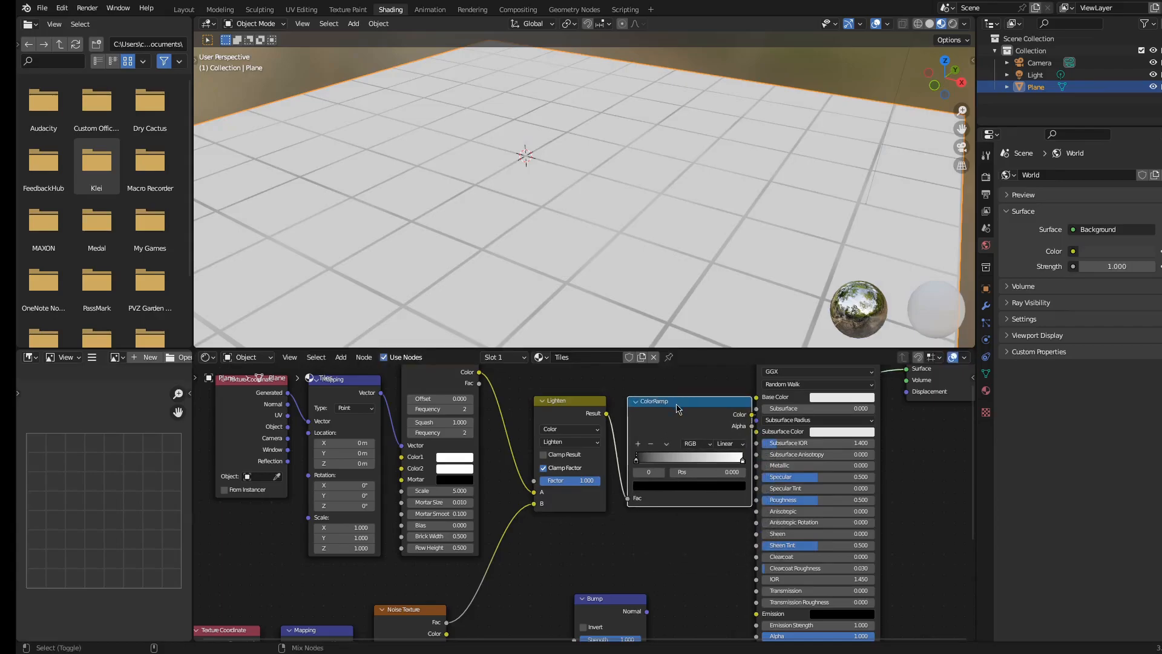
{"action": "middle_click_drag", "start_coordinate": [692, 442], "coordinate": [643, 476]}
{"action": "scroll", "coordinate": [643, 472], "scroll_direction": "down", "scroll_amount": 7}
{"action": "left_click_drag", "start_coordinate": [681, 419], "coordinate": [831, 432]}
{"action": "left_click", "coordinate": [614, 432]}
{"action": "scroll", "coordinate": [604, 496], "scroll_direction": "up", "scroll_amount": 3}
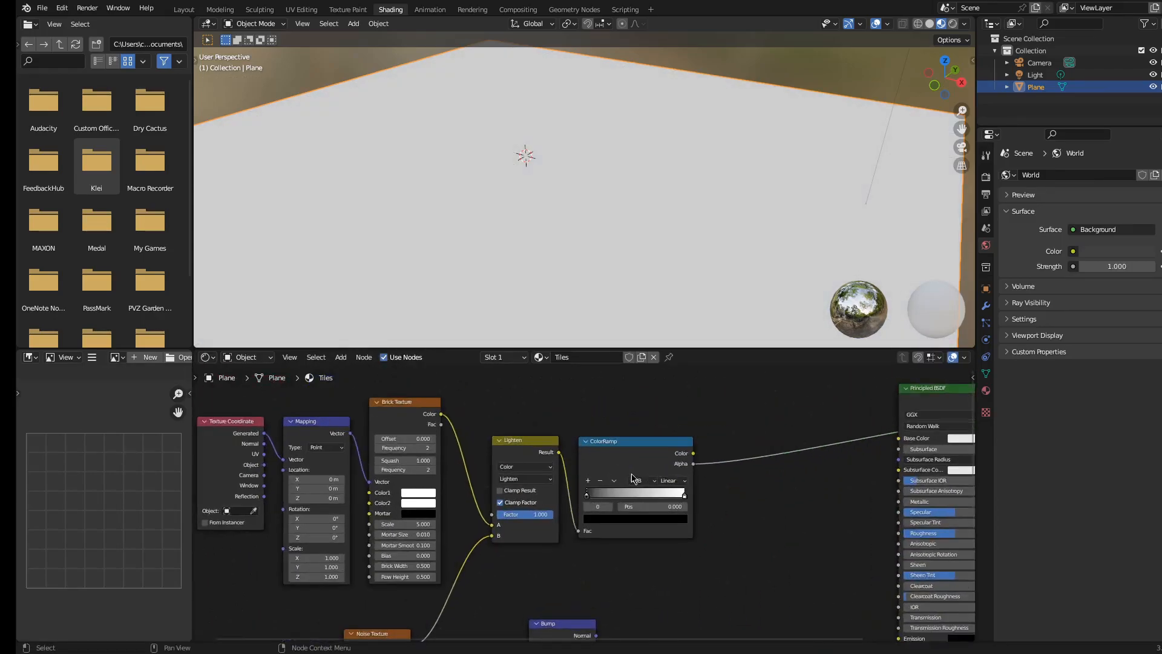
Drag the ColorRamp's black stop to position about 0.818
{"action": "mouse_move", "coordinate": [631, 495]}
{"action": "left_mouse_down"}
{"action": "mouse_move", "coordinate": [602, 493]}
{"action": "mouse_move", "coordinate": [631, 489]}
{"action": "mouse_move", "coordinate": [615, 481]}
{"action": "left_mouse_up"}
{"action": "scroll", "coordinate": [636, 454], "scroll_direction": "down", "scroll_amount": 1}
{"action": "left_click_drag", "start_coordinate": [618, 485], "coordinate": [700, 485]}
{"action": "scroll", "coordinate": [654, 242], "scroll_direction": "down", "scroll_amount": 4}
{"action": "middle_click_drag", "start_coordinate": [630, 219], "coordinate": [670, 234]}
{"action": "scroll", "coordinate": [516, 228], "scroll_direction": "up", "scroll_amount": 4}
{"action": "middle_click_drag", "start_coordinate": [516, 228], "coordinate": [534, 235]}
{"action": "left_click_drag", "start_coordinate": [701, 491], "coordinate": [708, 492]}
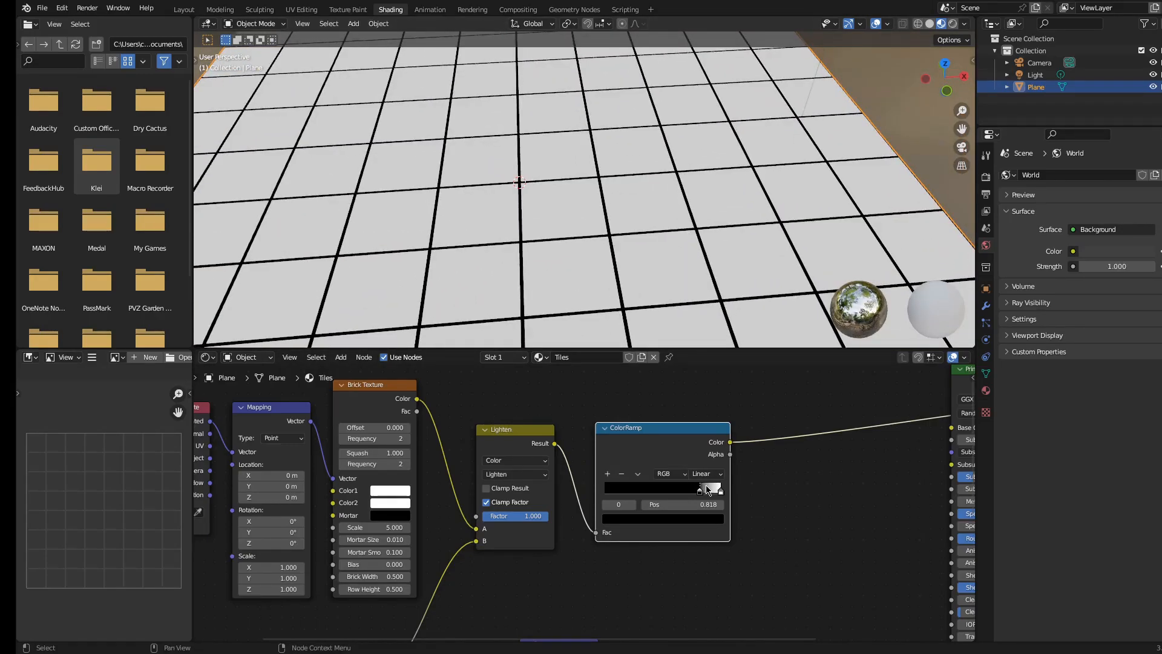
{"action": "scroll", "coordinate": [581, 287], "scroll_direction": "down", "scroll_amount": 4}
{"action": "mouse_move", "coordinate": [575, 245]}
{"action": "middle_mouse_down"}
{"action": "mouse_move", "coordinate": [600, 231]}
{"action": "mouse_move", "coordinate": [574, 227]}
{"action": "middle_mouse_up"}
{"action": "scroll", "coordinate": [602, 230], "scroll_direction": "up", "scroll_amount": 4}
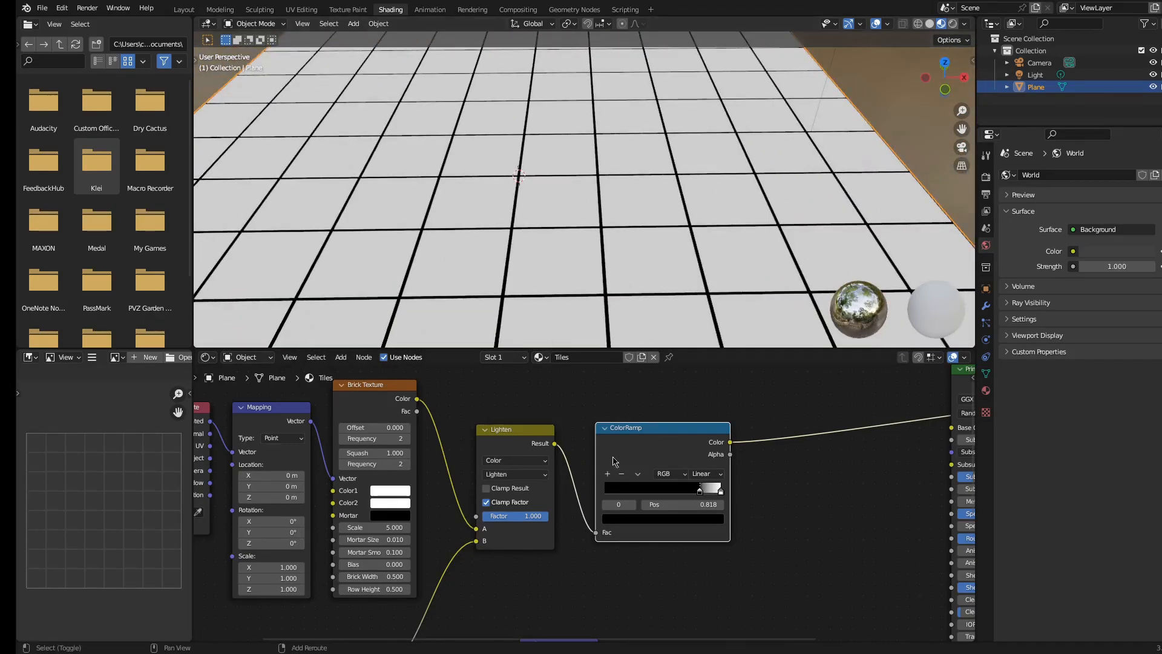
{"action": "middle_click_drag", "start_coordinate": [618, 572], "coordinate": [552, 491]}
{"action": "scroll", "coordinate": [552, 491], "scroll_direction": "down", "scroll_amount": 1}
{"action": "scroll", "coordinate": [552, 491], "scroll_direction": "down", "scroll_amount": 1}
{"action": "left_click_drag", "start_coordinate": [506, 555], "coordinate": [577, 555]}
{"action": "left_click", "coordinate": [613, 512]}
{"action": "middle_click_drag", "start_coordinate": [576, 450], "coordinate": [631, 445], "text": "shift"}
{"action": "scroll", "coordinate": [523, 476], "scroll_direction": "up", "scroll_amount": 1}
{"action": "scroll", "coordinate": [549, 430], "scroll_direction": "down", "scroll_amount": 1}
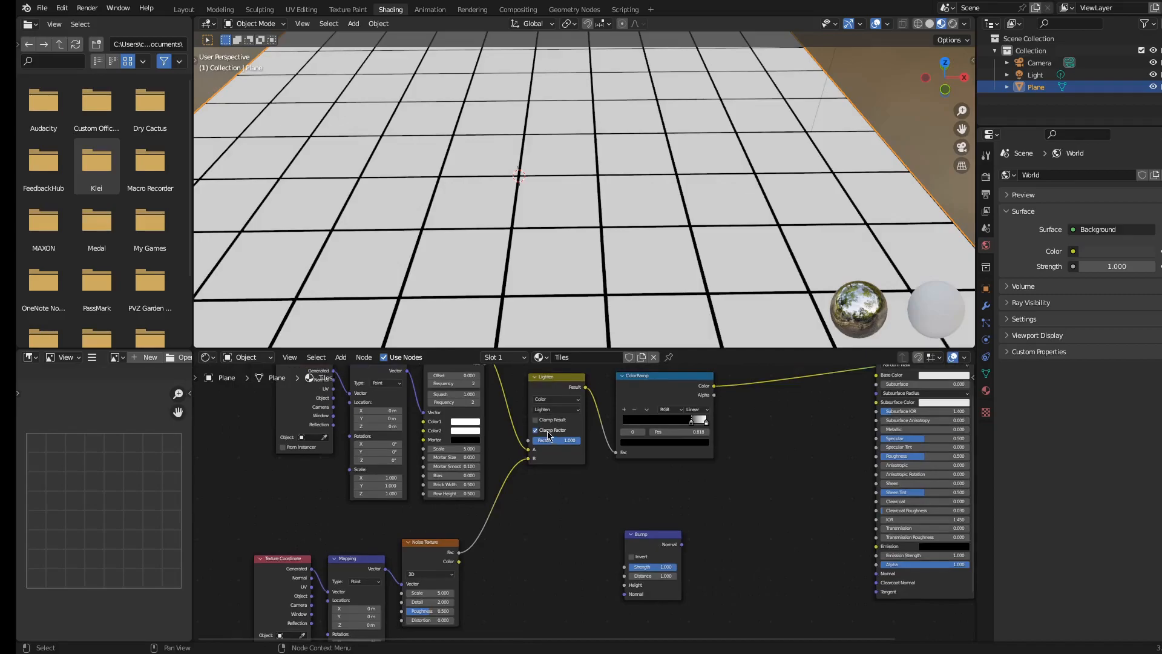
{"action": "left_click", "coordinate": [556, 390]}
{"action": "key", "text": "shift+d"}
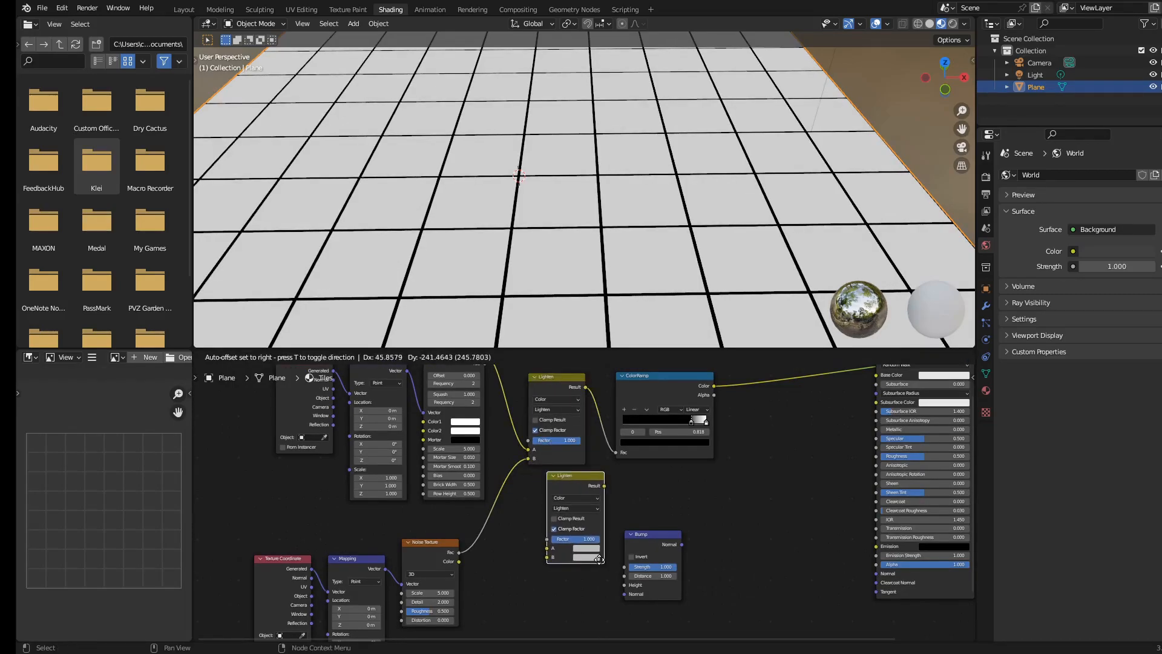
{"action": "left_click", "coordinate": [623, 458]}
{"action": "key", "text": "x"}
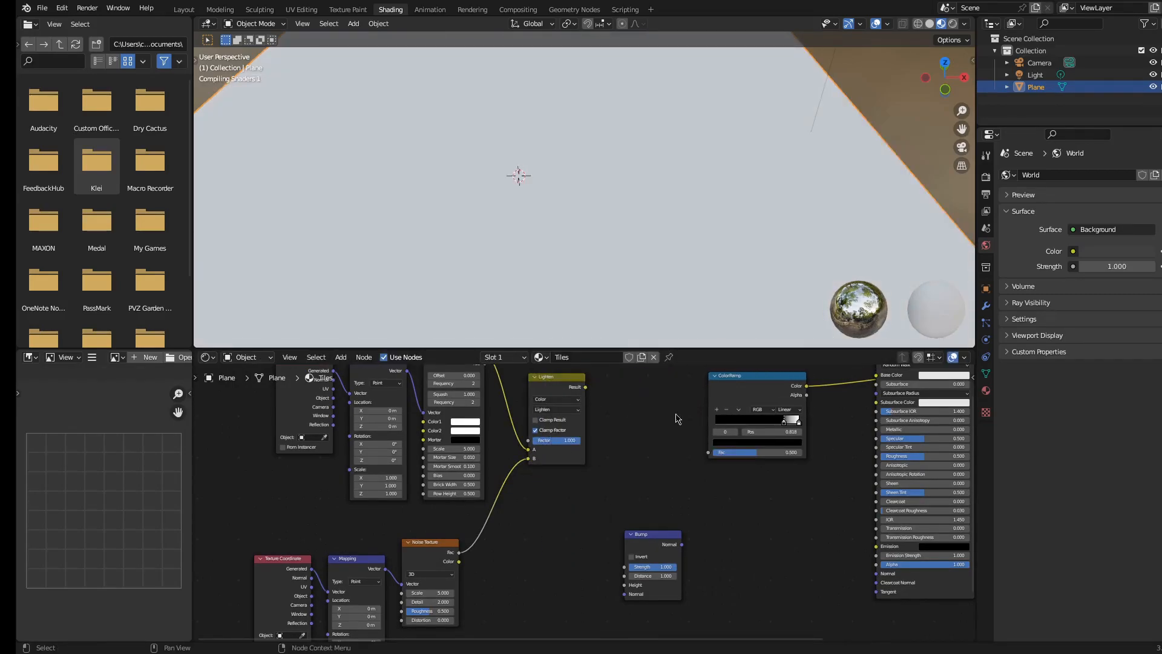
{"action": "left_click_drag", "start_coordinate": [586, 387], "coordinate": [711, 454]}
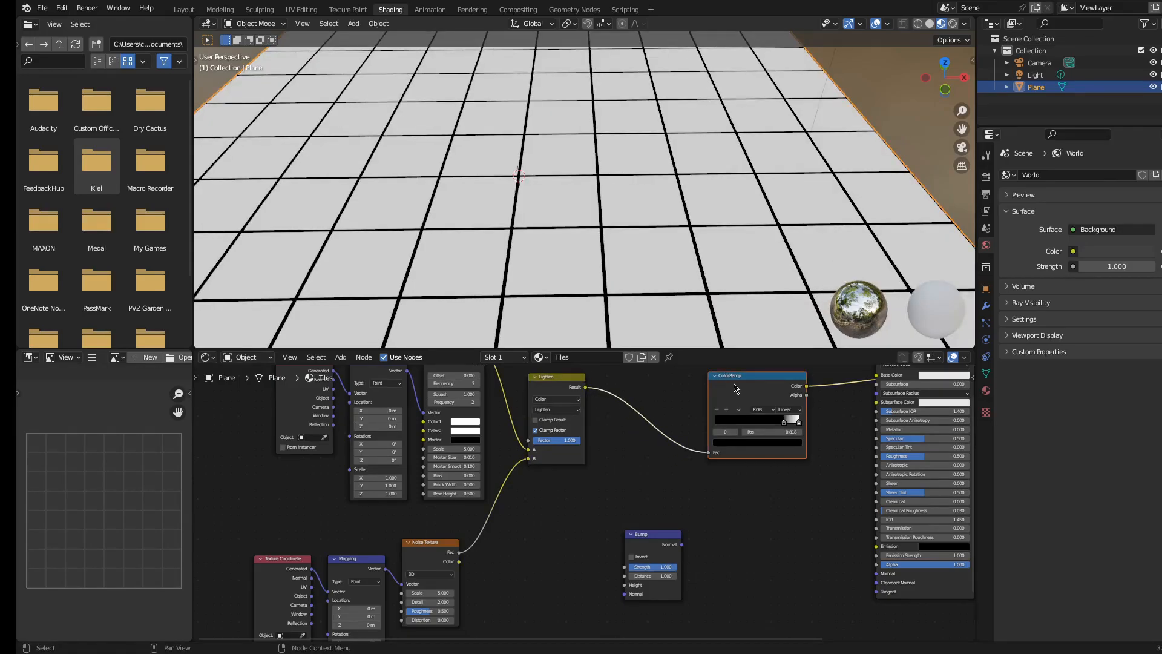
Move the ColorRamp and Principled BSDF nodes back closer to the Lighten node
{"action": "left_click_drag", "start_coordinate": [758, 395], "coordinate": [671, 401]}
{"action": "middle_click_drag", "start_coordinate": [817, 455], "coordinate": [734, 526]}
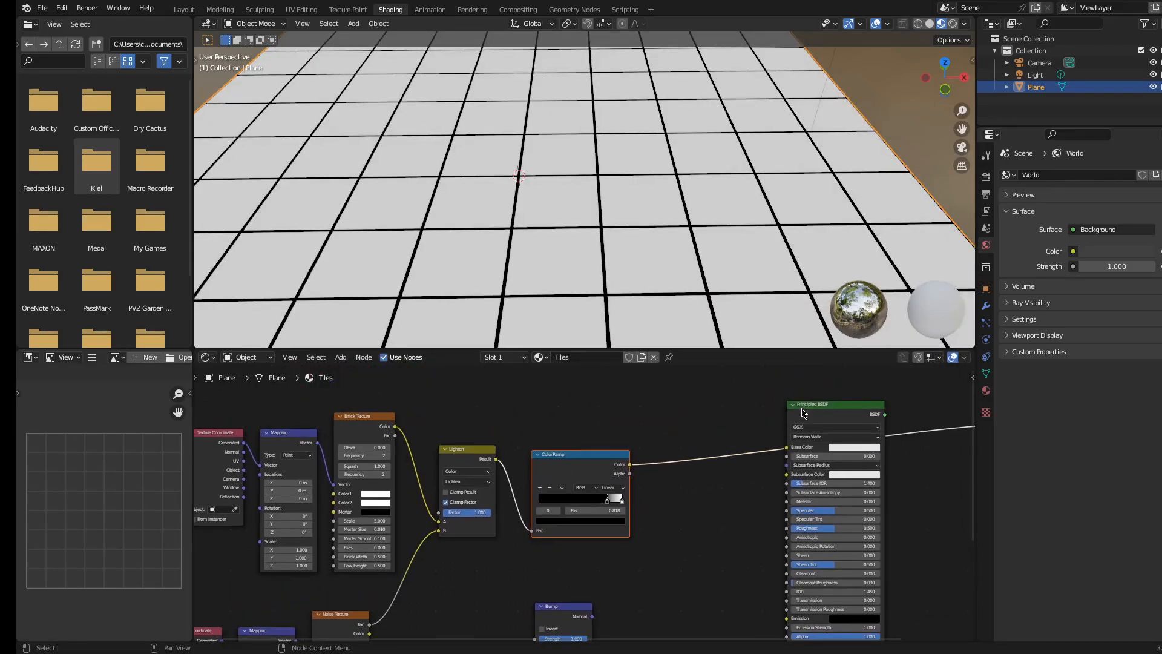
{"action": "left_click_drag", "start_coordinate": [802, 413], "coordinate": [709, 422]}
{"action": "middle_click_drag", "start_coordinate": [499, 427], "coordinate": [607, 408]}
{"action": "left_click", "coordinate": [394, 400]}
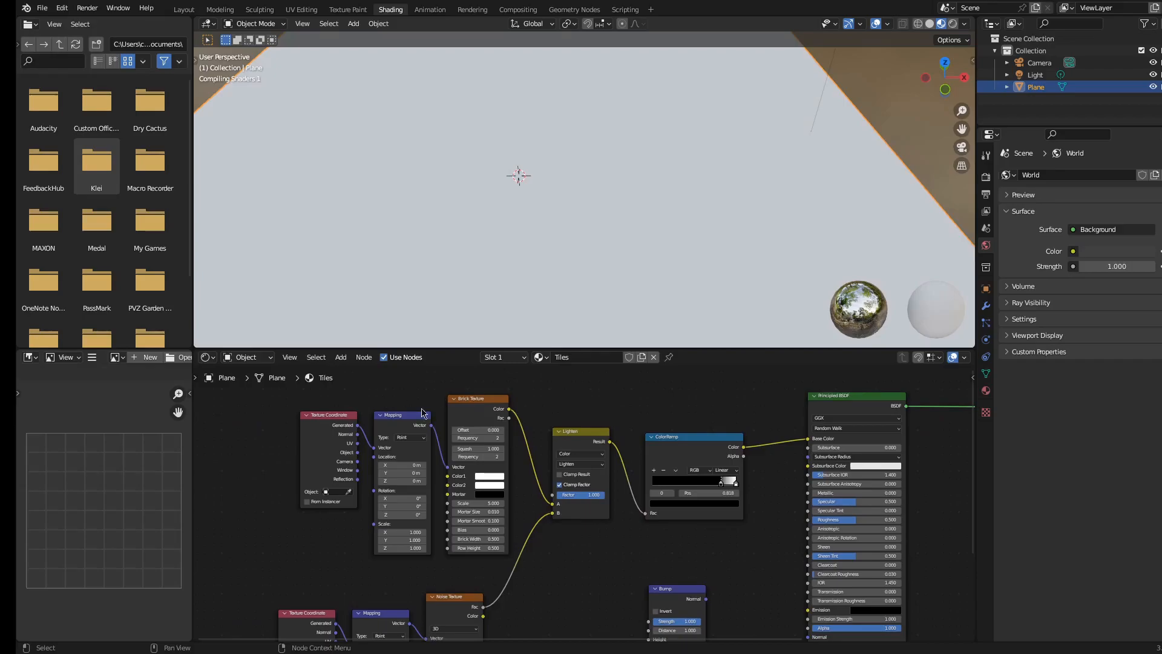
{"action": "middle_click_drag", "start_coordinate": [382, 575], "coordinate": [416, 546]}
{"action": "middle_click_drag", "start_coordinate": [519, 552], "coordinate": [495, 502]}
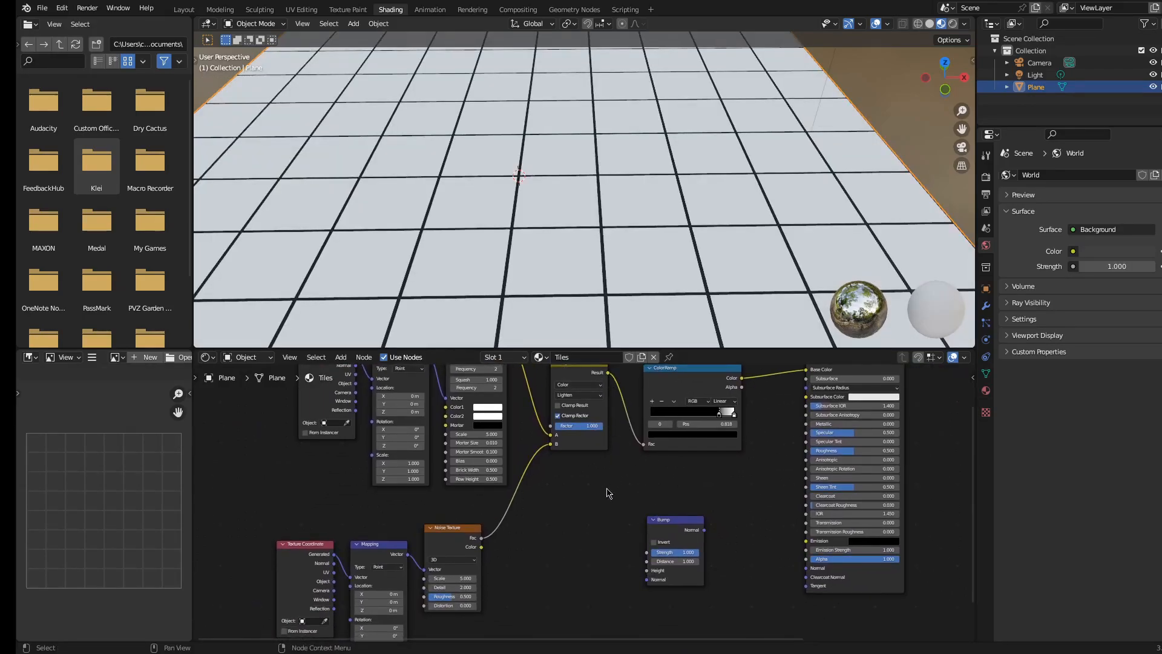
{"action": "left_click", "coordinate": [602, 434]}
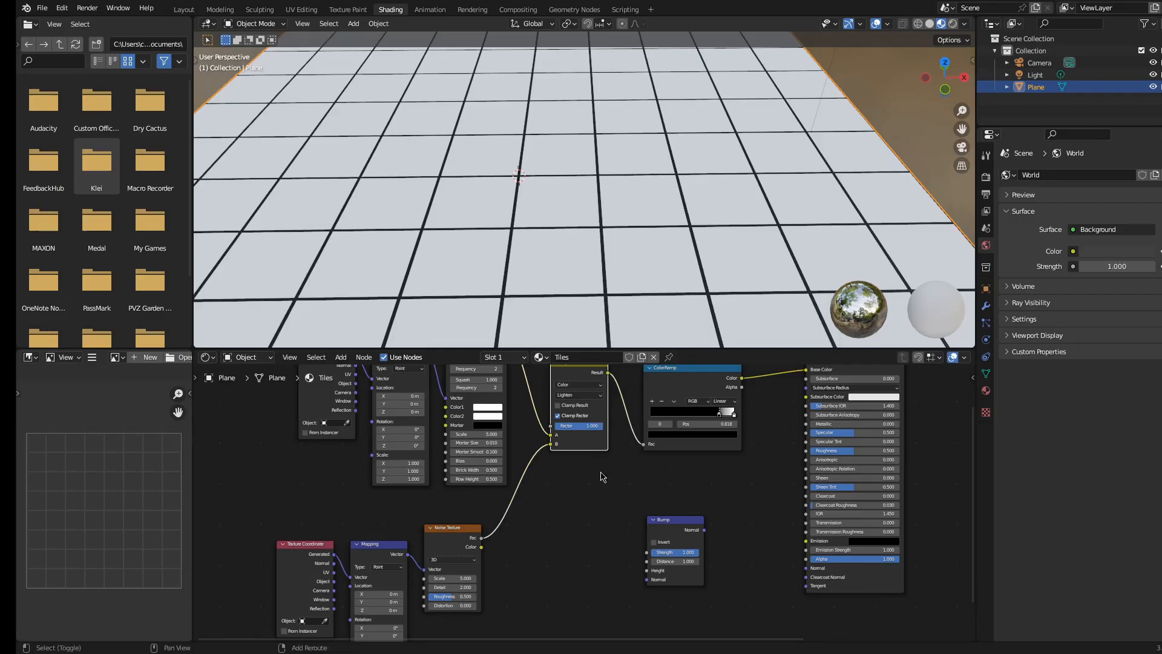
{"action": "key", "text": "shift+d"}
{"action": "left_click", "coordinate": [629, 592]}
{"action": "middle_click_drag", "start_coordinate": [684, 509], "coordinate": [594, 515]}
{"action": "left_click_drag", "start_coordinate": [484, 489], "coordinate": [597, 509]}
{"action": "scroll", "coordinate": [678, 463], "scroll_direction": "down", "scroll_amount": 5}
{"action": "left_click_drag", "start_coordinate": [702, 400], "coordinate": [817, 402]}
{"action": "left_click", "coordinate": [727, 454]}
{"action": "scroll", "coordinate": [590, 415], "scroll_direction": "up", "scroll_amount": 2}
{"action": "left_click_drag", "start_coordinate": [575, 518], "coordinate": [753, 627]}
{"action": "left_click_drag", "start_coordinate": [613, 526], "coordinate": [717, 506]}
{"action": "left_click_drag", "start_coordinate": [642, 428], "coordinate": [693, 564]}
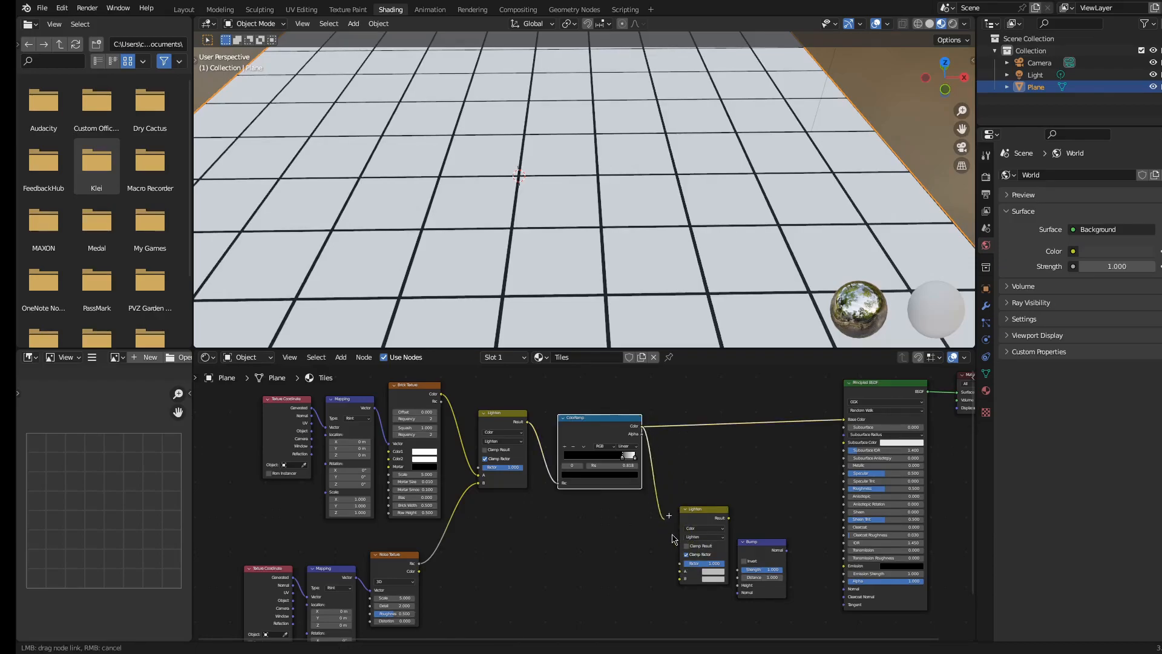
{"action": "left_click_drag", "start_coordinate": [640, 431], "coordinate": [641, 432]}
{"action": "left_click", "coordinate": [724, 510]}
{"action": "key", "text": "x"}
Connect the Lighten result to the Bump node's Height input and preview the Bump output on the plane
{"action": "left_click_drag", "start_coordinate": [527, 421], "coordinate": [740, 592]}
{"action": "left_click_drag", "start_coordinate": [762, 541], "coordinate": [556, 534]}
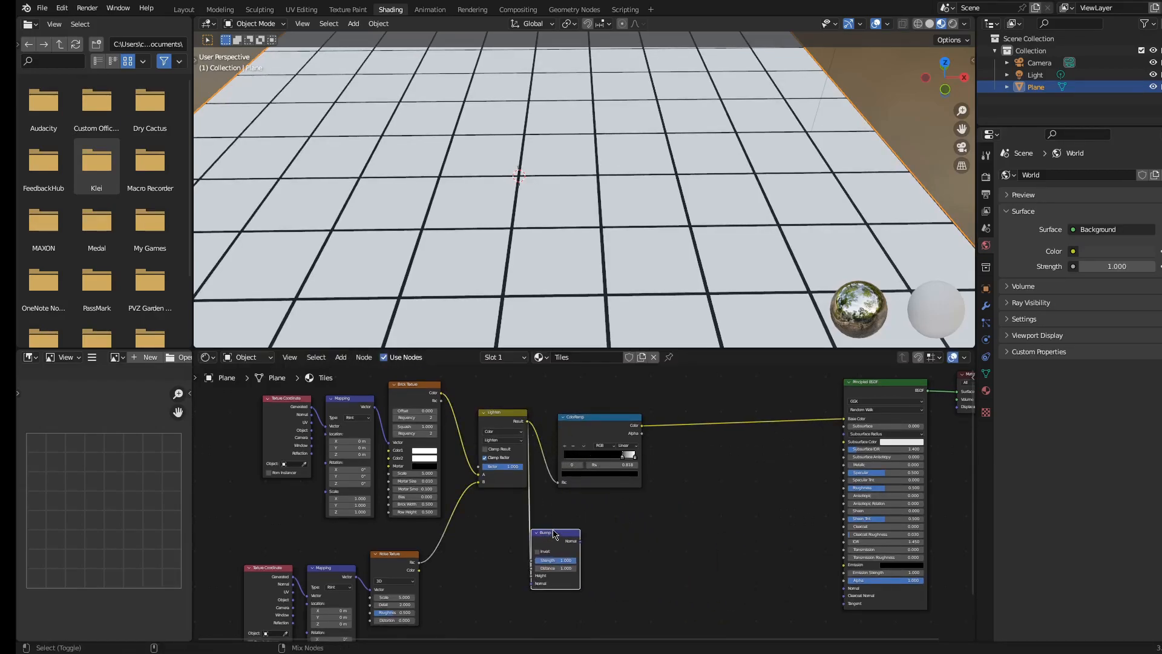
{"action": "left_click", "coordinate": [553, 531], "text": "ctrl+shift"}
{"action": "scroll", "coordinate": [529, 230], "scroll_direction": "down", "scroll_amount": 3}
{"action": "middle_click_drag", "start_coordinate": [528, 231], "coordinate": [569, 260]}
{"action": "scroll", "coordinate": [568, 260], "scroll_direction": "up", "scroll_amount": 6}
{"action": "middle_click_drag", "start_coordinate": [654, 237], "coordinate": [544, 205], "text": "shift"}
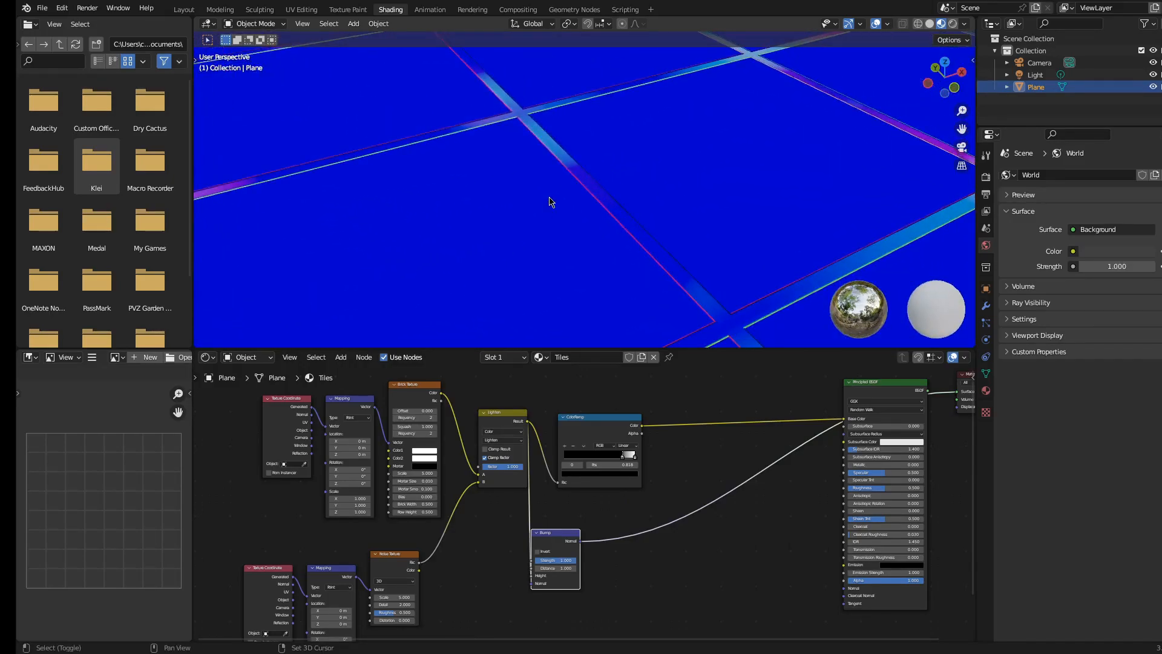
Set the Noise Texture's Detail to 15 and its Scale to 12.1
{"action": "middle_click_drag", "start_coordinate": [433, 600], "coordinate": [631, 542]}
{"action": "scroll", "coordinate": [625, 119], "scroll_direction": "up", "scroll_amount": 6}
{"action": "scroll", "coordinate": [509, 502], "scroll_direction": "up", "scroll_amount": 9}
{"action": "left_click_drag", "start_coordinate": [591, 528], "coordinate": [733, 528]}
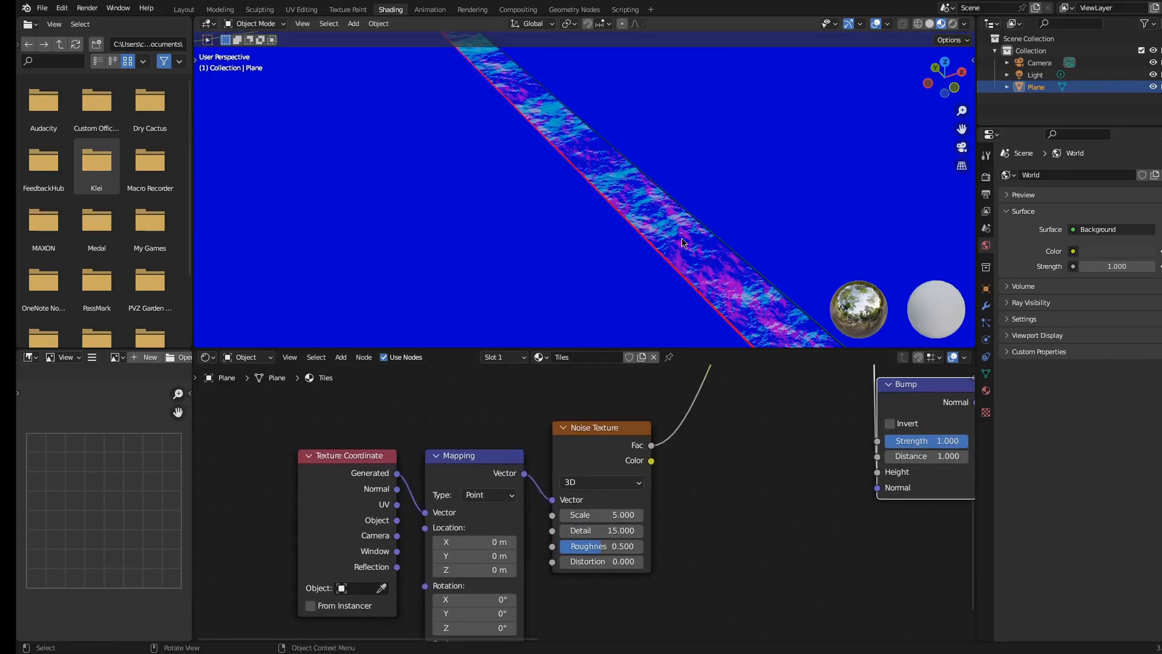
{"action": "scroll", "coordinate": [681, 239], "scroll_direction": "down", "scroll_amount": 6}
{"action": "left_click_drag", "start_coordinate": [613, 506], "coordinate": [691, 514]}
{"action": "middle_click_drag", "start_coordinate": [738, 512], "coordinate": [452, 620]}
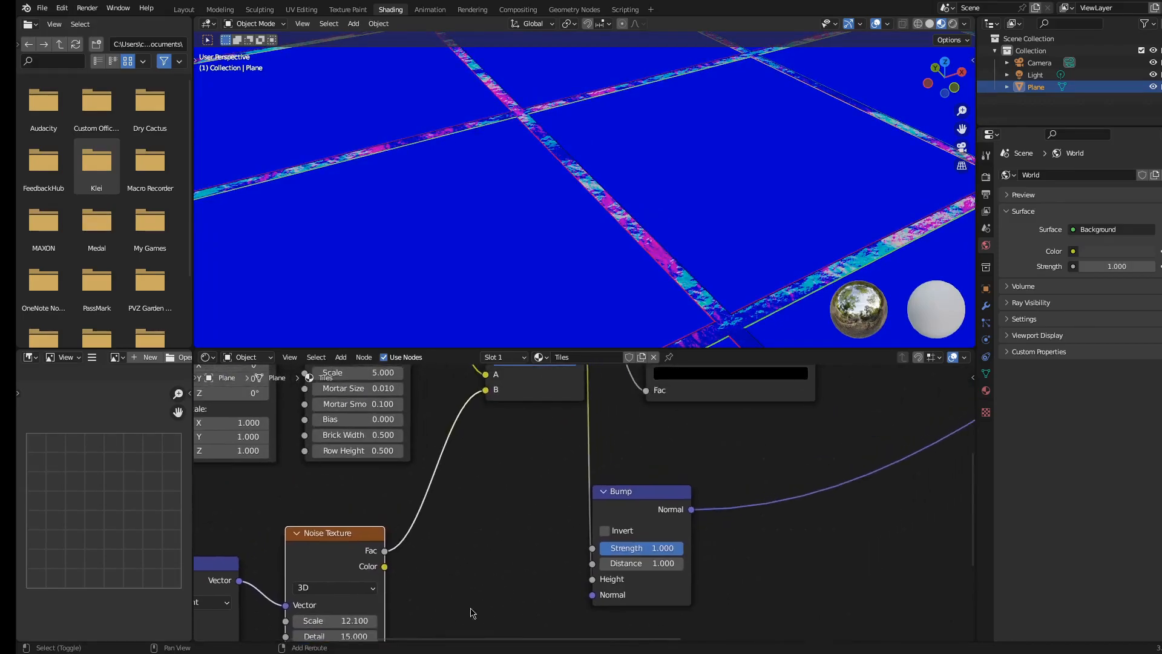
Connect the Bump node's Normal output to the Principled BSDF's Normal input
{"action": "scroll", "coordinate": [676, 473], "scroll_direction": "down", "scroll_amount": 5}
{"action": "middle_click_drag", "start_coordinate": [750, 407], "coordinate": [562, 413]}
{"action": "scroll", "coordinate": [549, 504], "scroll_direction": "down", "scroll_amount": 1}
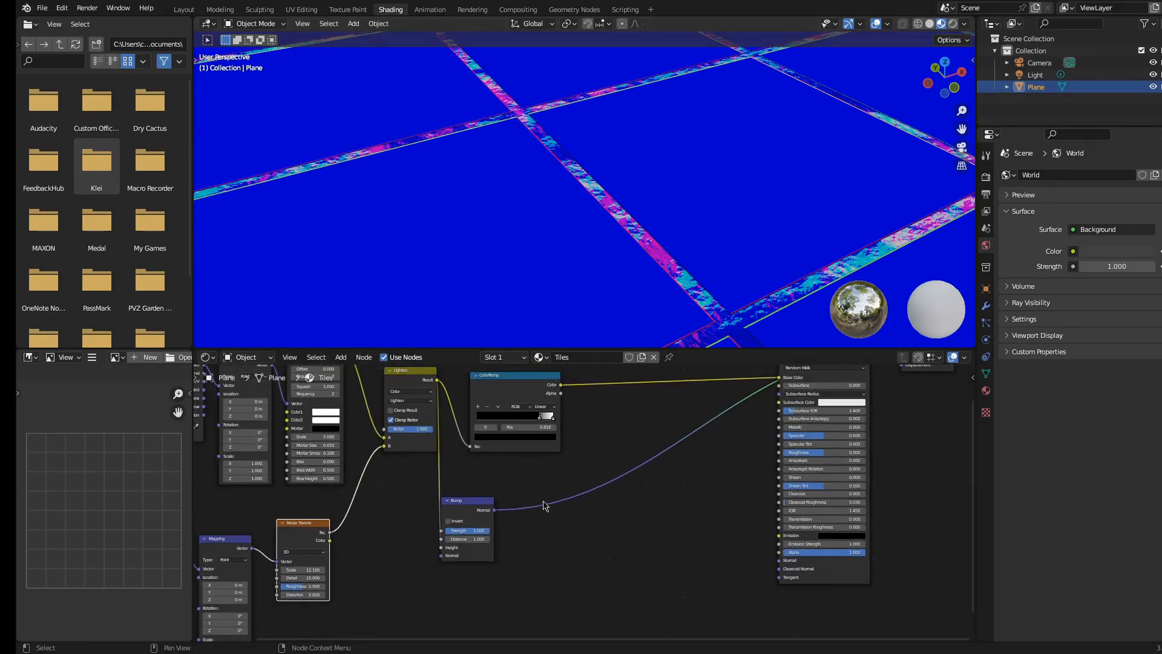
{"action": "left_click_drag", "start_coordinate": [495, 510], "coordinate": [784, 563]}
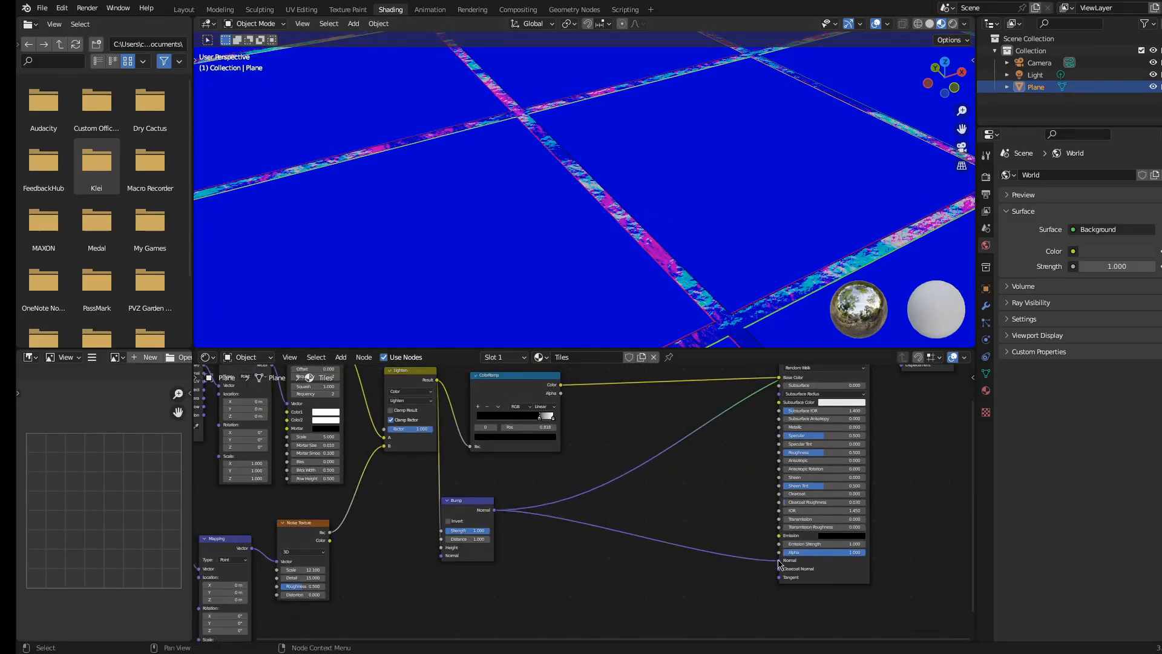
{"action": "left_click_drag", "start_coordinate": [451, 518], "coordinate": [620, 502]}
{"action": "scroll", "coordinate": [638, 514], "scroll_direction": "up", "scroll_amount": 1}
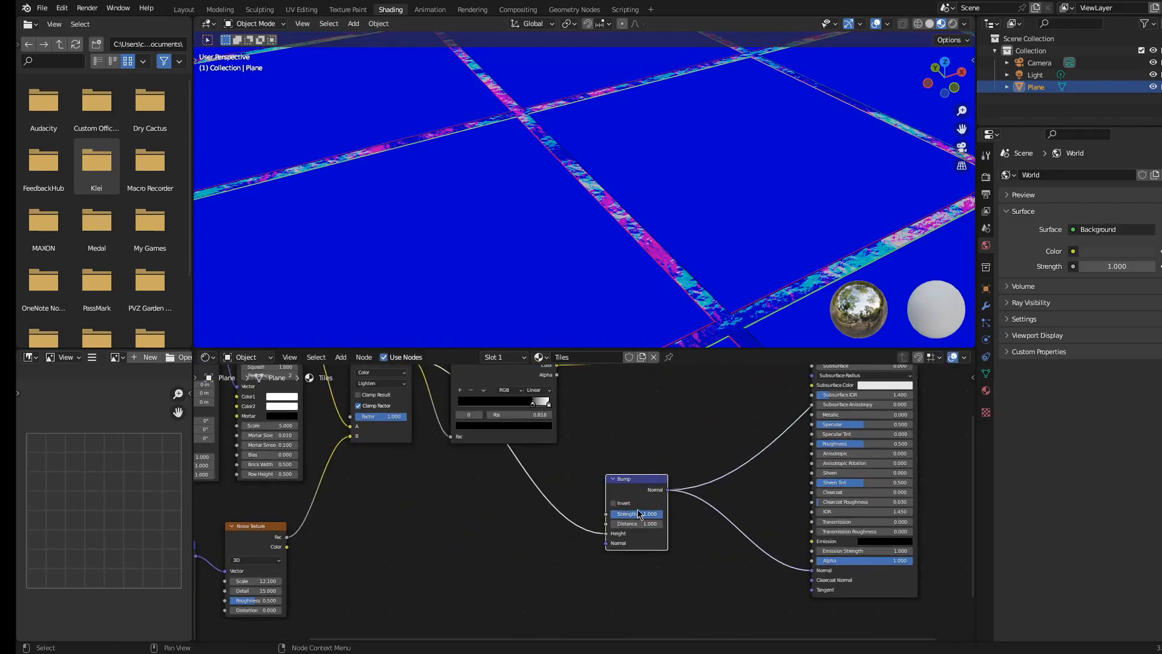
Reconnect the Principled BSDF to the Material Output to view the full material on the plane
{"action": "middle_click_drag", "start_coordinate": [720, 528], "coordinate": [539, 650], "text": "shift"}
{"action": "left_click", "coordinate": [669, 462], "text": "ctrl+shift"}
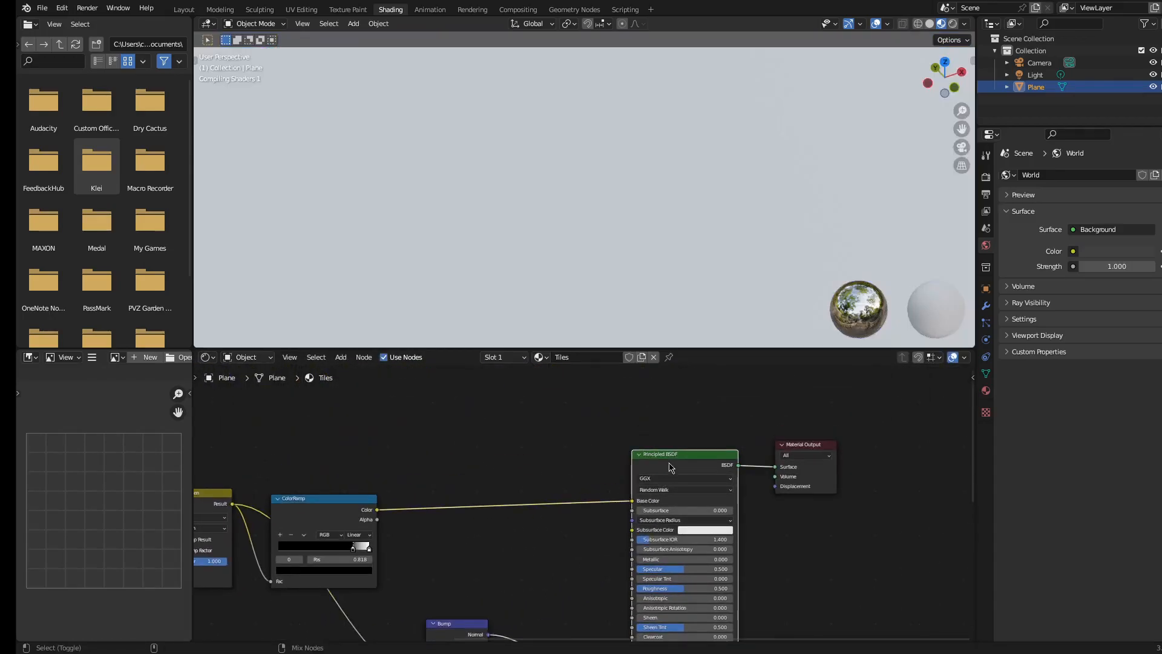
{"action": "middle_click_drag", "start_coordinate": [359, 507], "coordinate": [541, 436], "text": "shift"}
{"action": "scroll", "coordinate": [542, 436], "scroll_direction": "down", "scroll_amount": 1}
{"action": "scroll", "coordinate": [544, 220], "scroll_direction": "down", "scroll_amount": 7}
{"action": "middle_click_drag", "start_coordinate": [560, 231], "coordinate": [618, 211]}
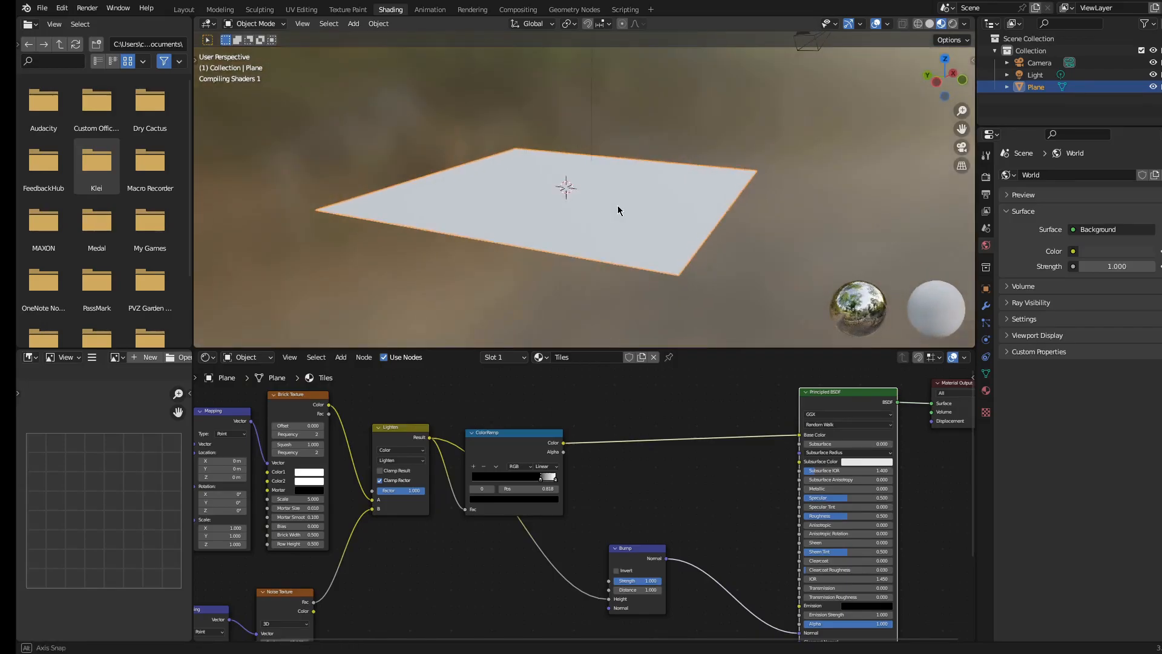
Set the Bump node's Strength to 0.208
{"action": "scroll", "coordinate": [644, 203], "scroll_direction": "up", "scroll_amount": 8}
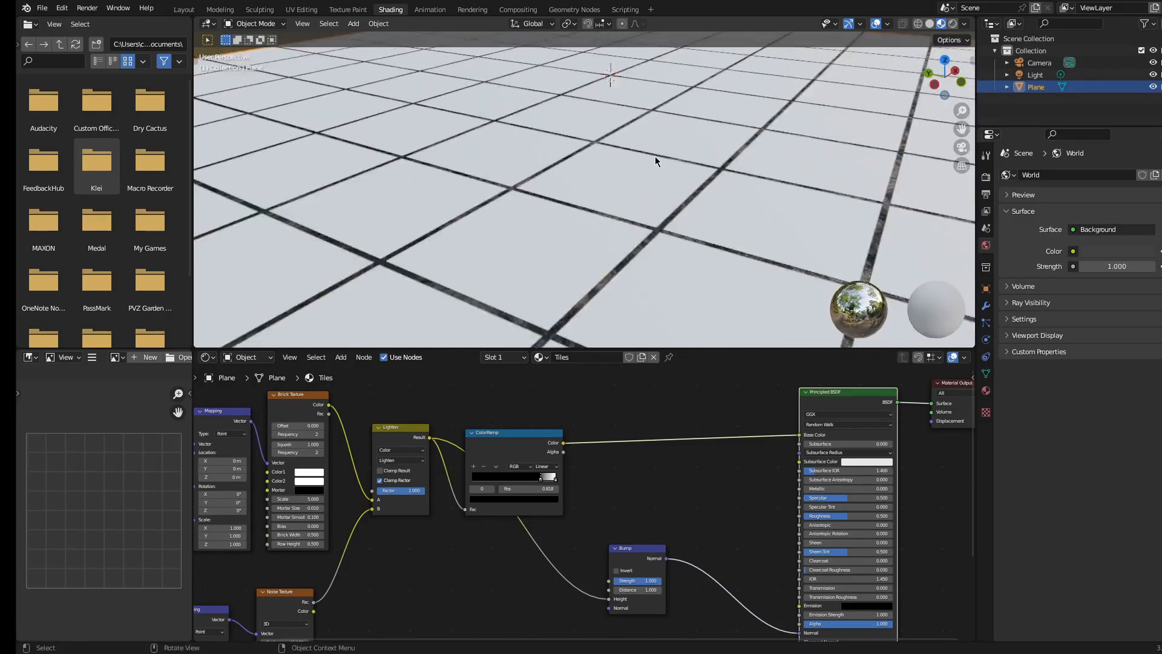
{"action": "scroll", "coordinate": [678, 315], "scroll_direction": "up", "scroll_amount": 3}
{"action": "middle_click_drag", "start_coordinate": [649, 577], "coordinate": [597, 525], "text": "shift"}
{"action": "scroll", "coordinate": [598, 526], "scroll_direction": "up", "scroll_amount": 4}
{"action": "left_click_drag", "start_coordinate": [598, 531], "coordinate": [555, 531]}
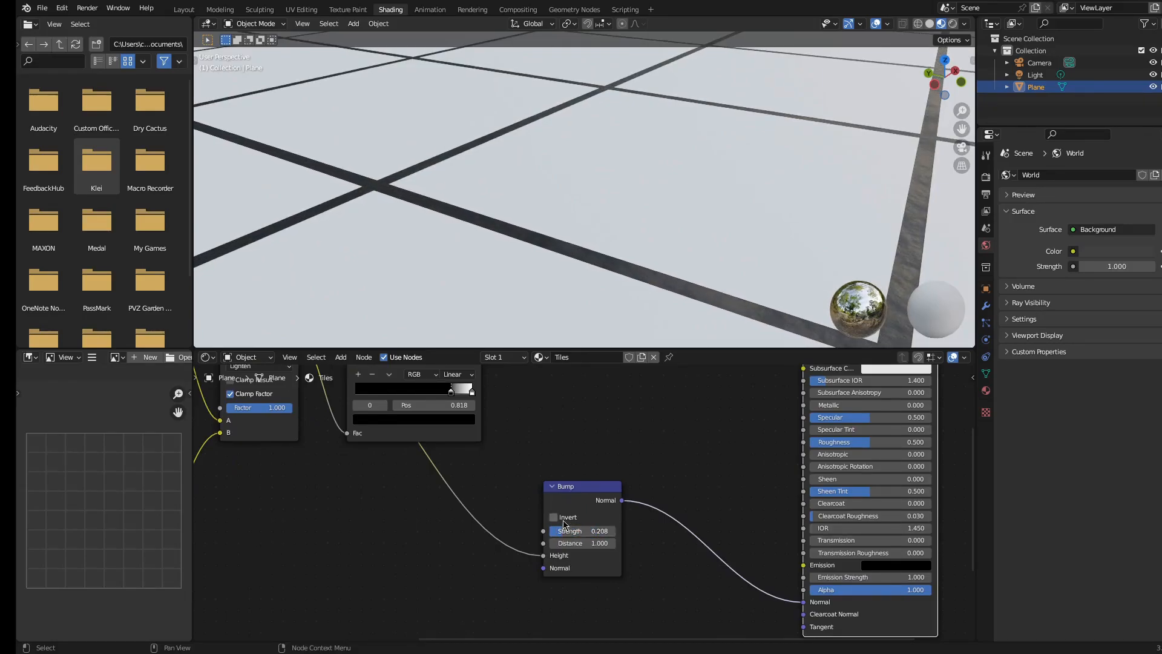
{"action": "scroll", "coordinate": [564, 524], "scroll_direction": "down", "scroll_amount": 5}
{"action": "scroll", "coordinate": [604, 488], "scroll_direction": "up", "scroll_amount": 3}
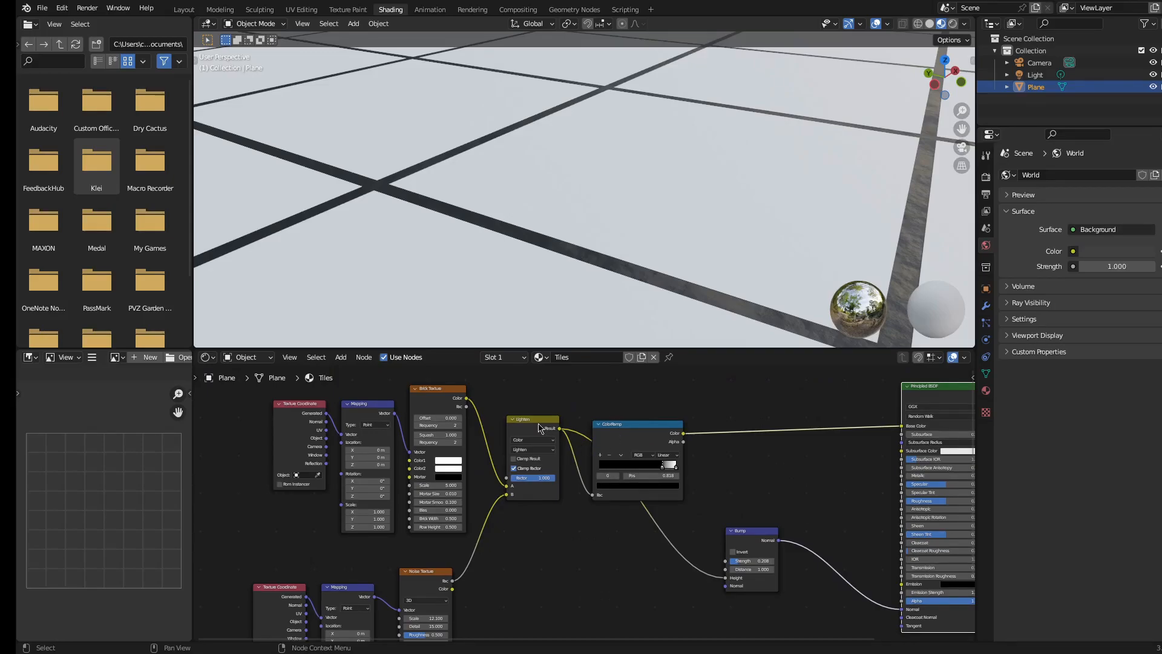
{"action": "key", "text": "shift+d"}
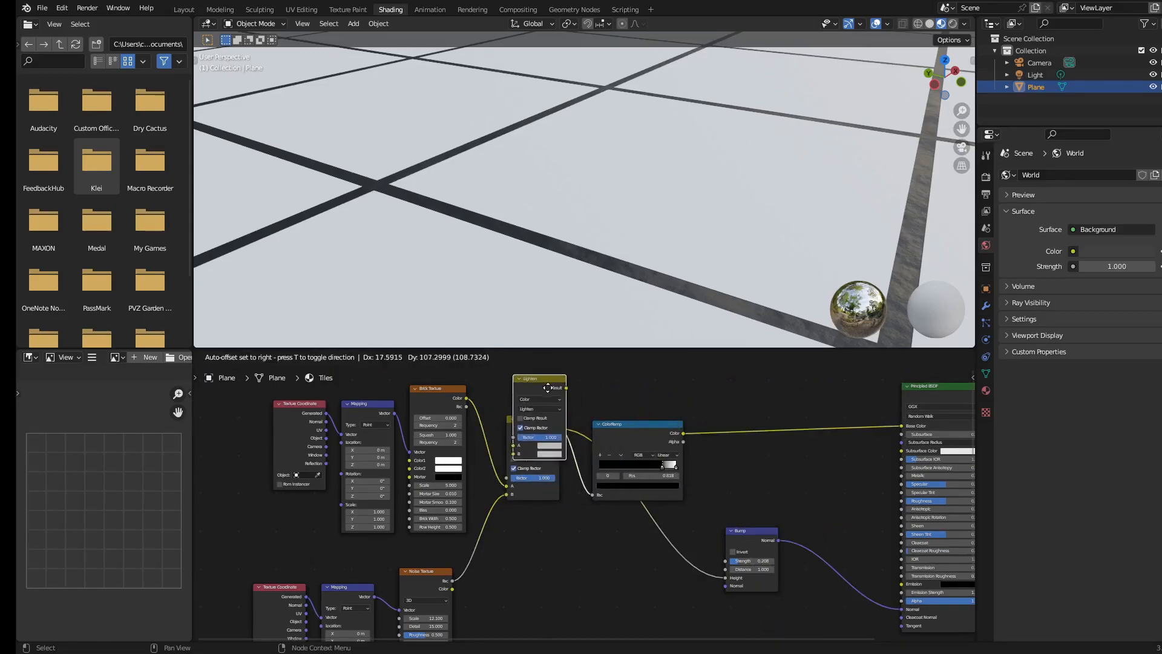
{"action": "left_click", "coordinate": [548, 387]}
{"action": "key", "text": "x"}
Move the ColorRamp node aside and add an Invert node next to it
{"action": "left_click_drag", "start_coordinate": [560, 431], "coordinate": [593, 436]}
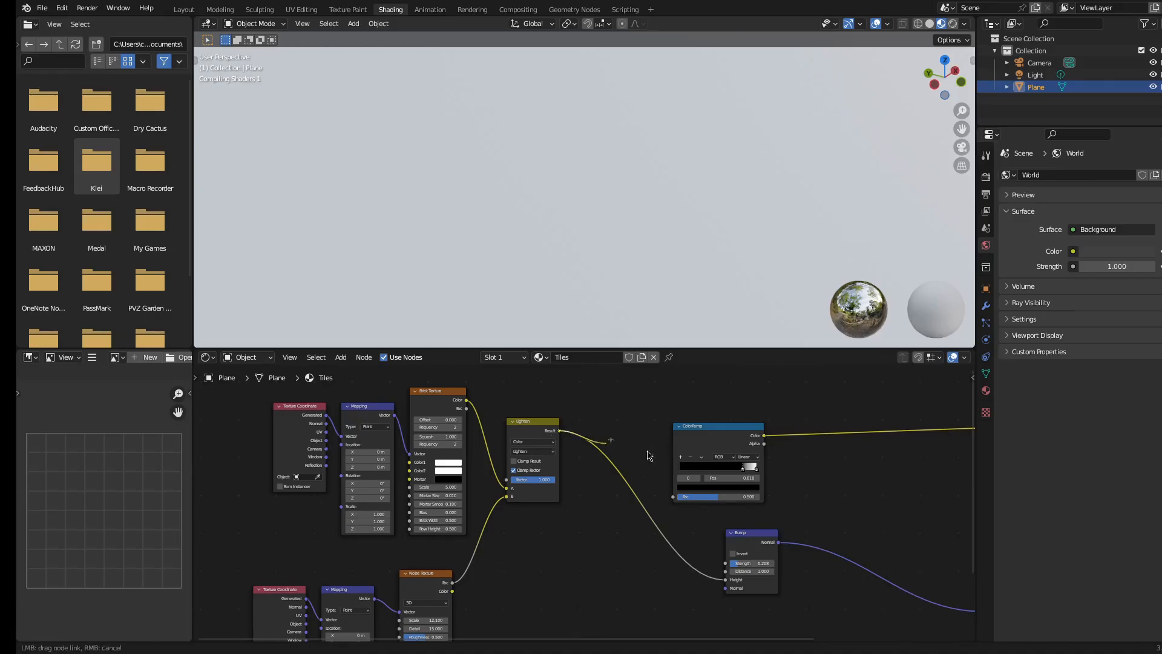
{"action": "left_click_drag", "start_coordinate": [673, 505], "coordinate": [674, 502]}
{"action": "left_click_drag", "start_coordinate": [706, 428], "coordinate": [657, 419]}
{"action": "key", "text": "shift+a"}
{"action": "left_click", "coordinate": [786, 443]}
{"action": "type", "text": "inve"}
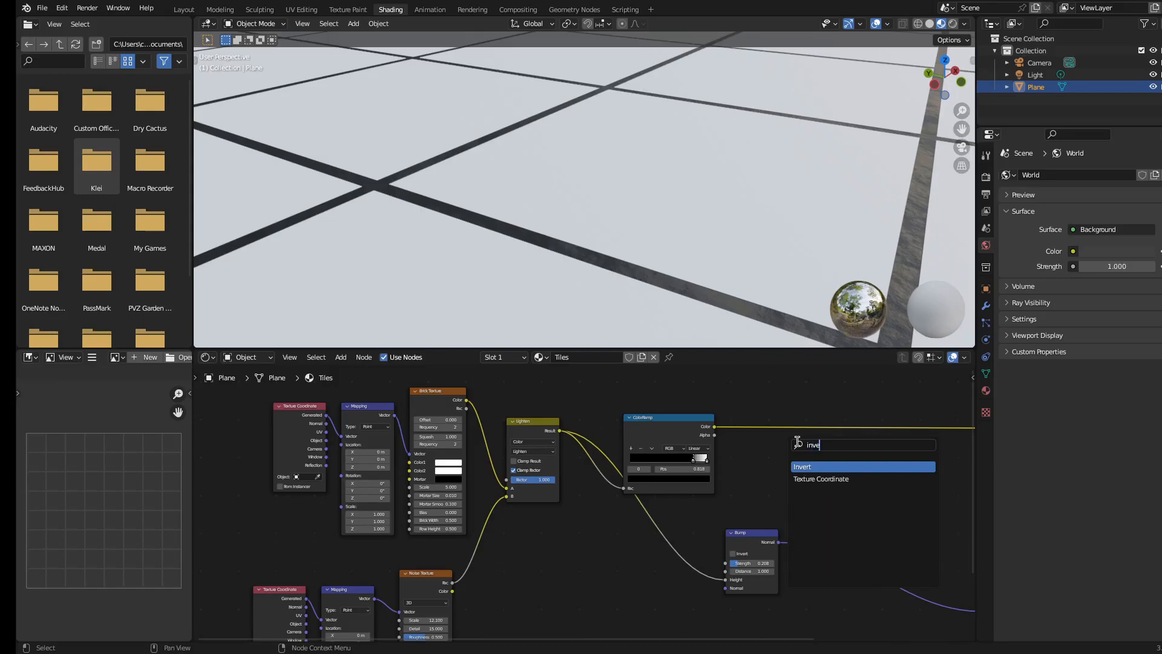
{"action": "key", "text": "Return"}
{"action": "left_click", "coordinate": [799, 466]}
Connect the ColorRamp's Color output to the Invert node's Color input
{"action": "scroll", "coordinate": [613, 443], "scroll_direction": "up", "scroll_amount": 2}
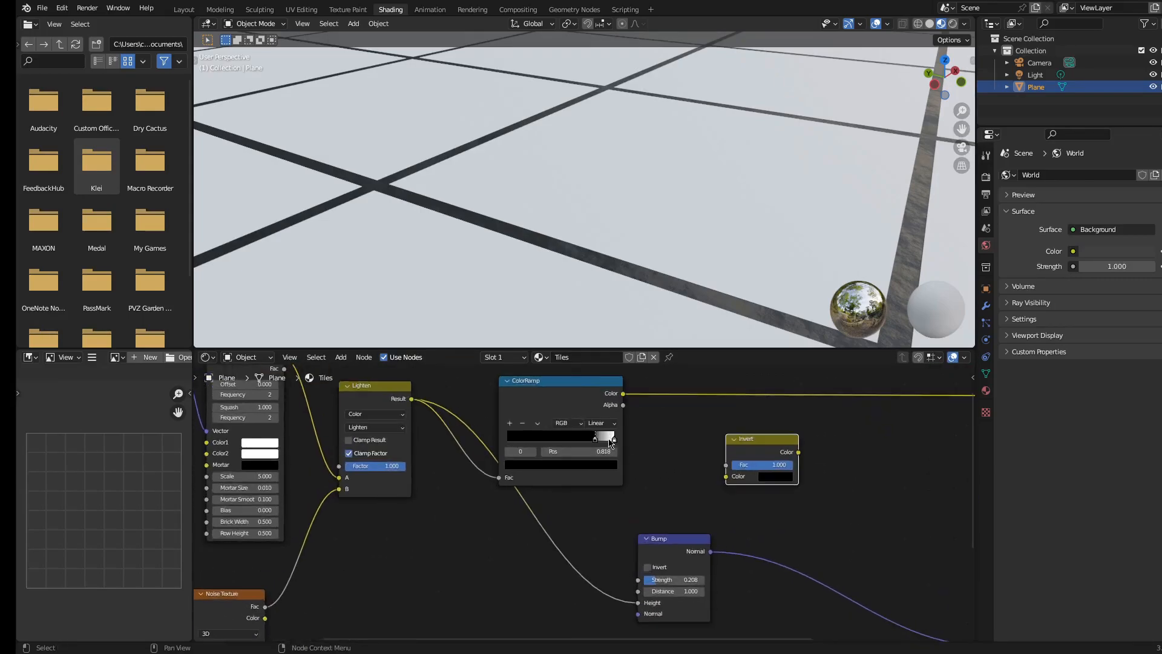
{"action": "left_click_drag", "start_coordinate": [622, 394], "coordinate": [636, 402]}
{"action": "left_click_drag", "start_coordinate": [726, 472], "coordinate": [693, 463]}
{"action": "middle_click_drag", "start_coordinate": [871, 519], "coordinate": [635, 458]}
Add a second Bump node, inserting it between the first Bump node and the Principled BSDF's Normal input
{"action": "key", "text": "shift+a"}
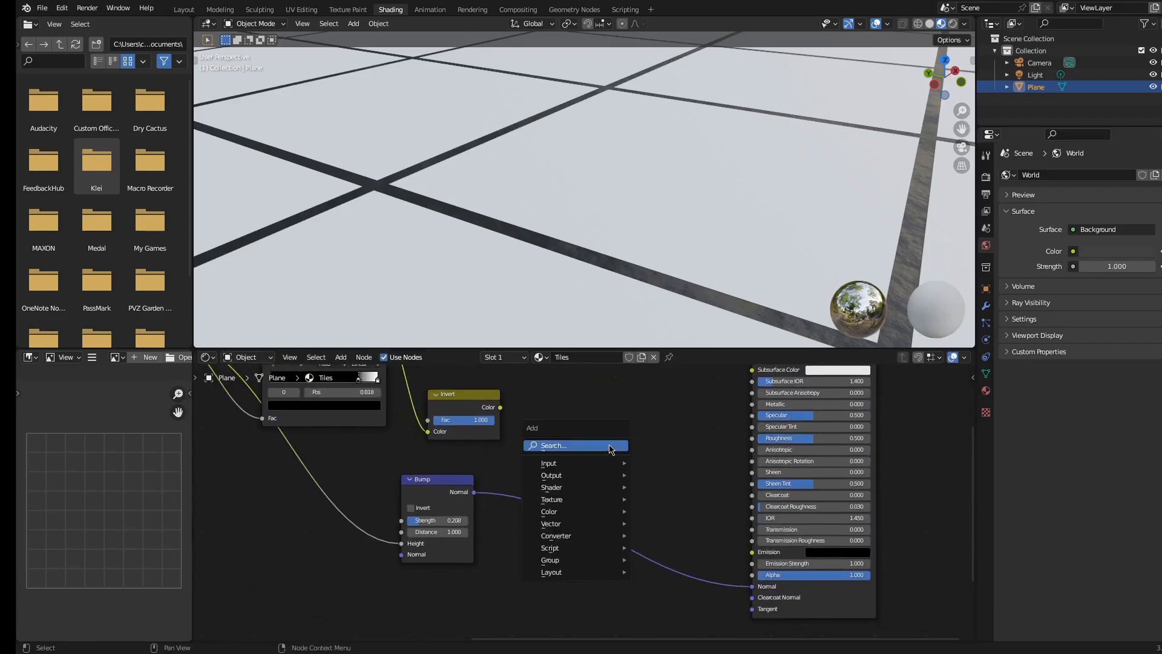
{"action": "left_click", "coordinate": [610, 446]}
{"action": "type", "text": "bump"}
{"action": "key", "text": "Return"}
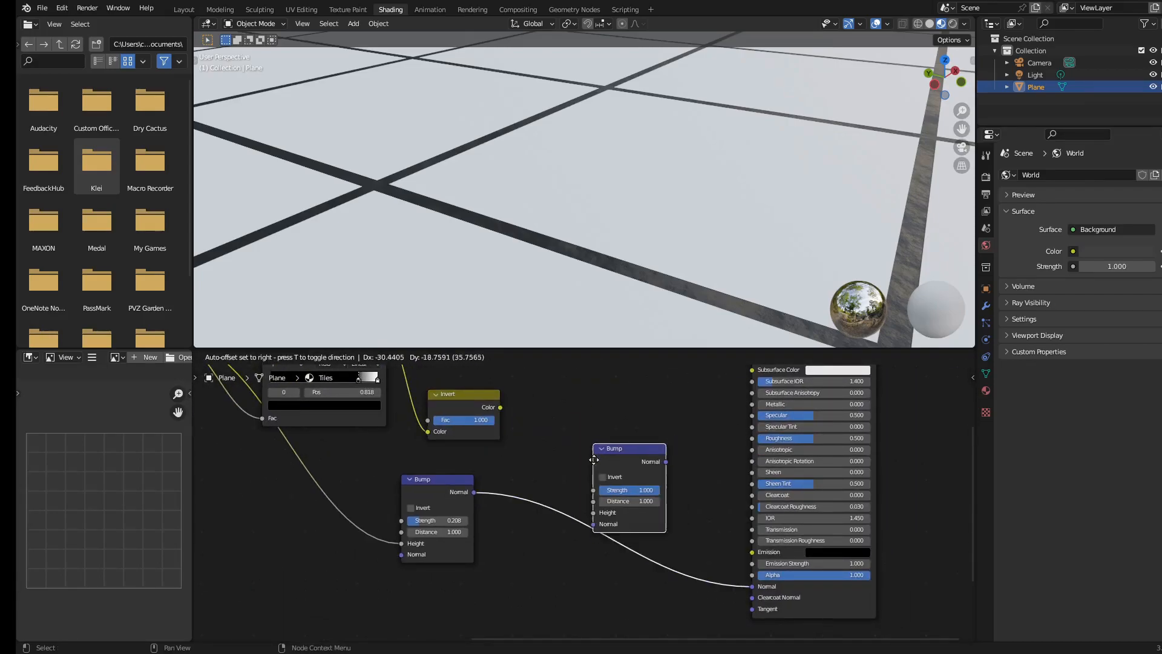
{"action": "left_click", "coordinate": [593, 465]}
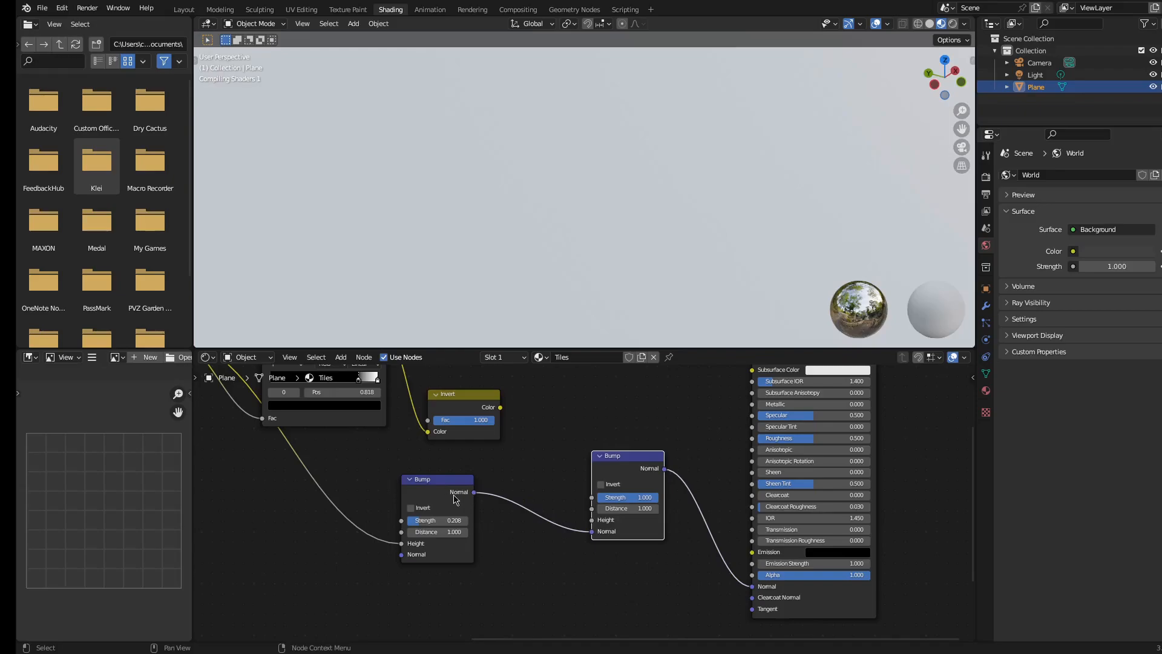
Connect the Invert node's Color output to the second Bump node's Height input and preview the plane rendered
{"action": "left_click_drag", "start_coordinate": [500, 407], "coordinate": [593, 519]}
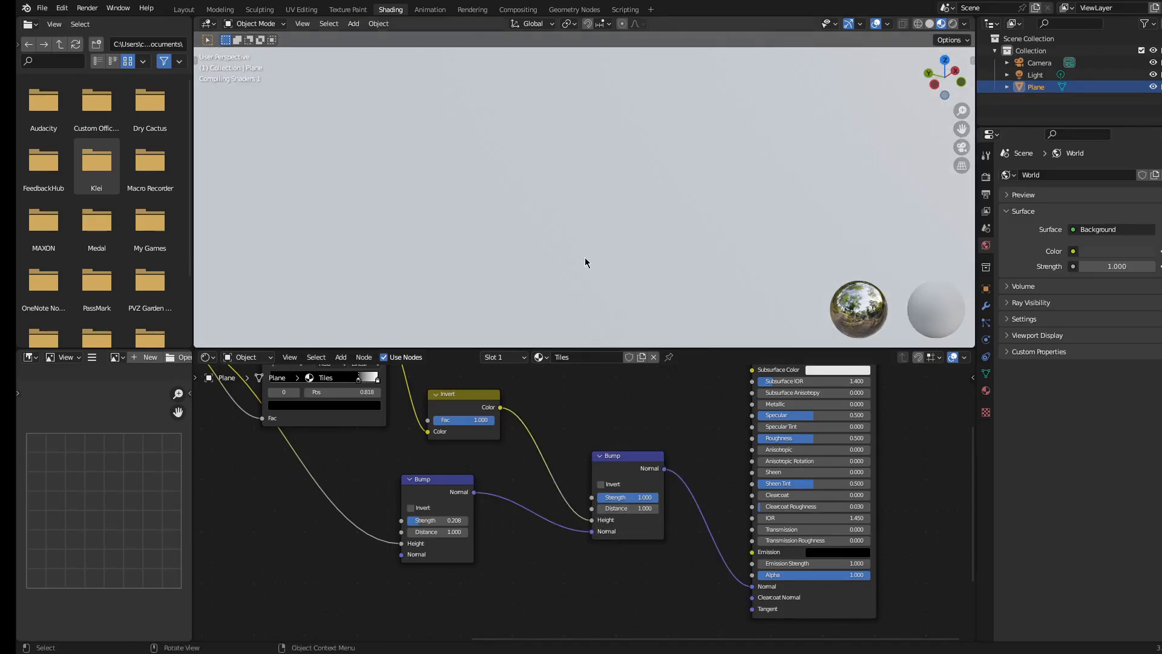
{"action": "scroll", "coordinate": [575, 236], "scroll_direction": "down", "scroll_amount": 5}
{"action": "scroll", "coordinate": [576, 233], "scroll_direction": "up", "scroll_amount": 6}
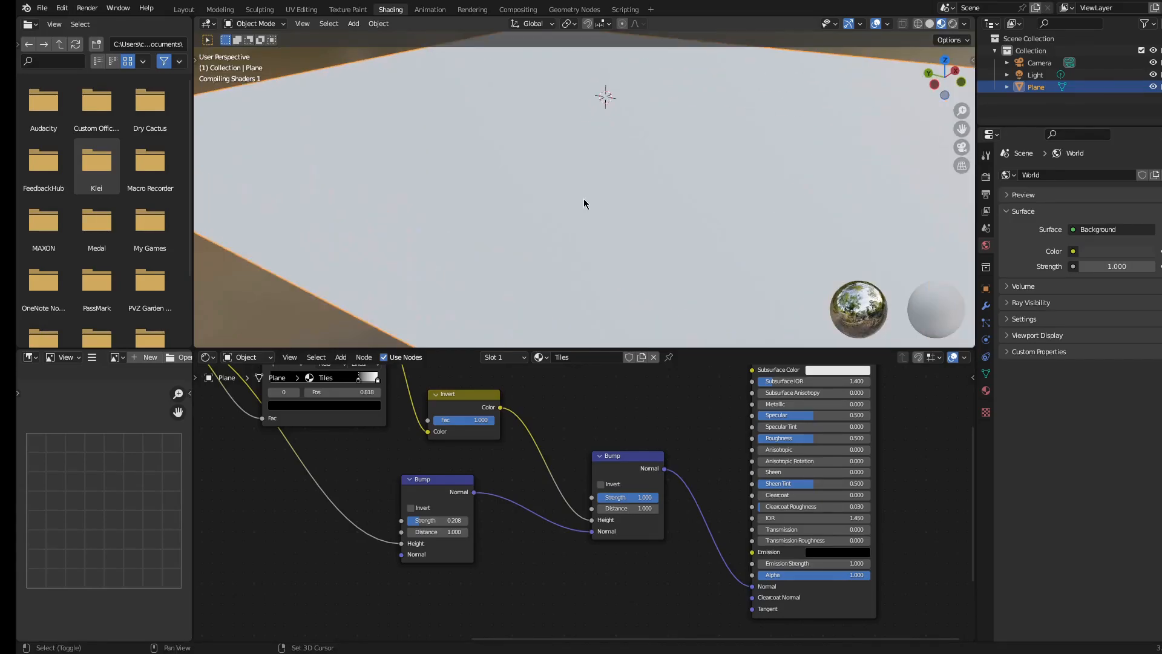
{"action": "middle_click_drag", "start_coordinate": [599, 238], "coordinate": [613, 121]}
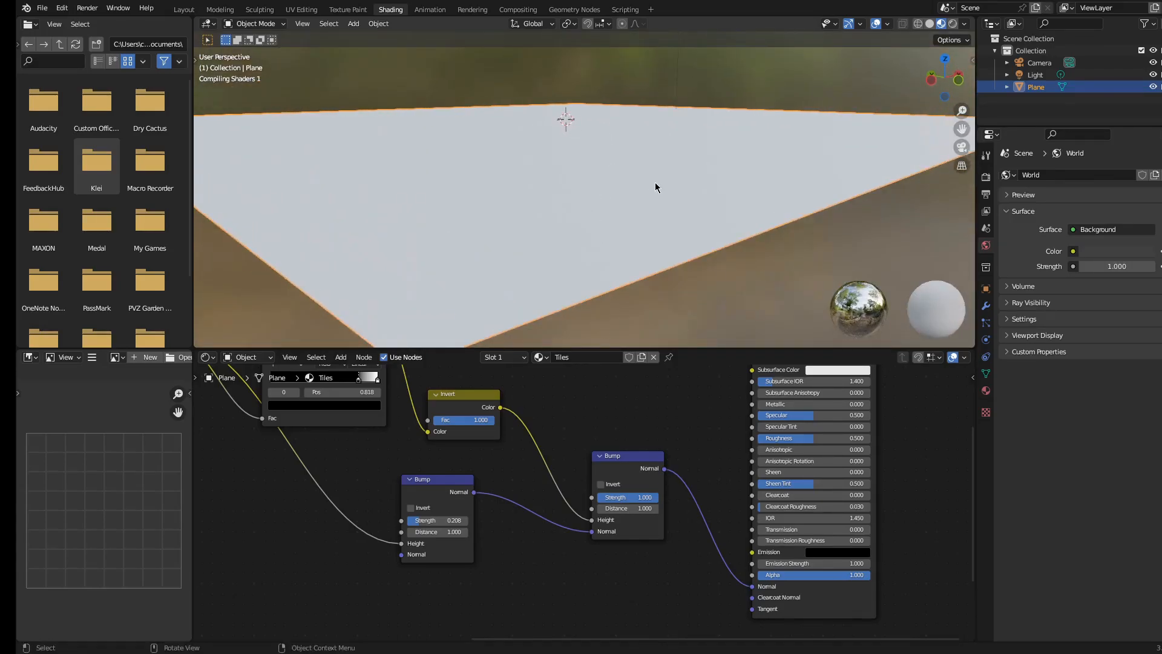
{"action": "middle_click_drag", "start_coordinate": [621, 187], "coordinate": [709, 170], "text": "shift"}
{"action": "scroll", "coordinate": [685, 187], "scroll_direction": "up", "scroll_amount": 3}
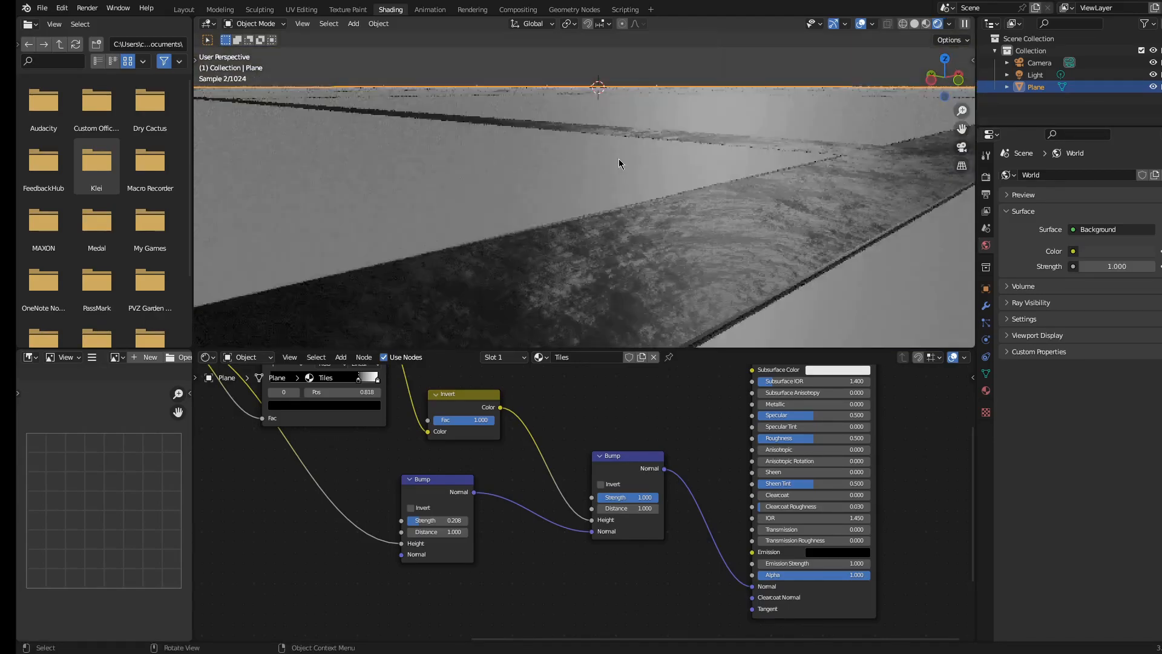
{"action": "scroll", "coordinate": [633, 192], "scroll_direction": "down", "scroll_amount": 5}
{"action": "scroll", "coordinate": [636, 203], "scroll_direction": "down", "scroll_amount": 3}
{"action": "middle_click_drag", "start_coordinate": [633, 192], "coordinate": [590, 202]}
{"action": "scroll", "coordinate": [674, 201], "scroll_direction": "up", "scroll_amount": 4}
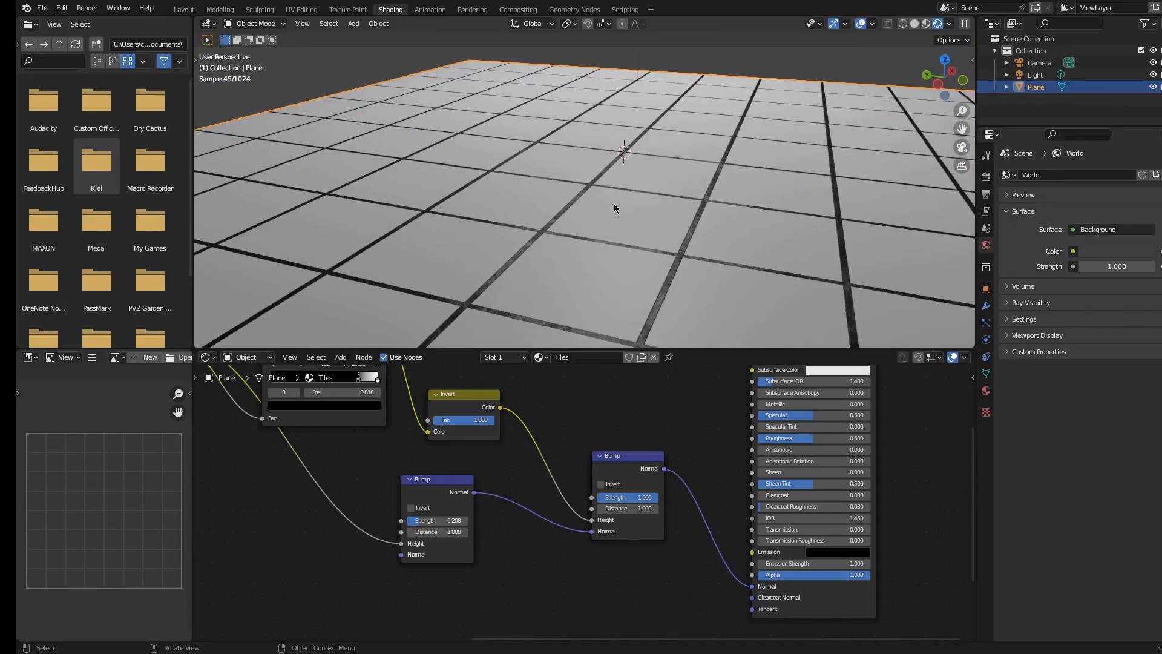
{"action": "scroll", "coordinate": [581, 215], "scroll_direction": "up", "scroll_amount": 2}
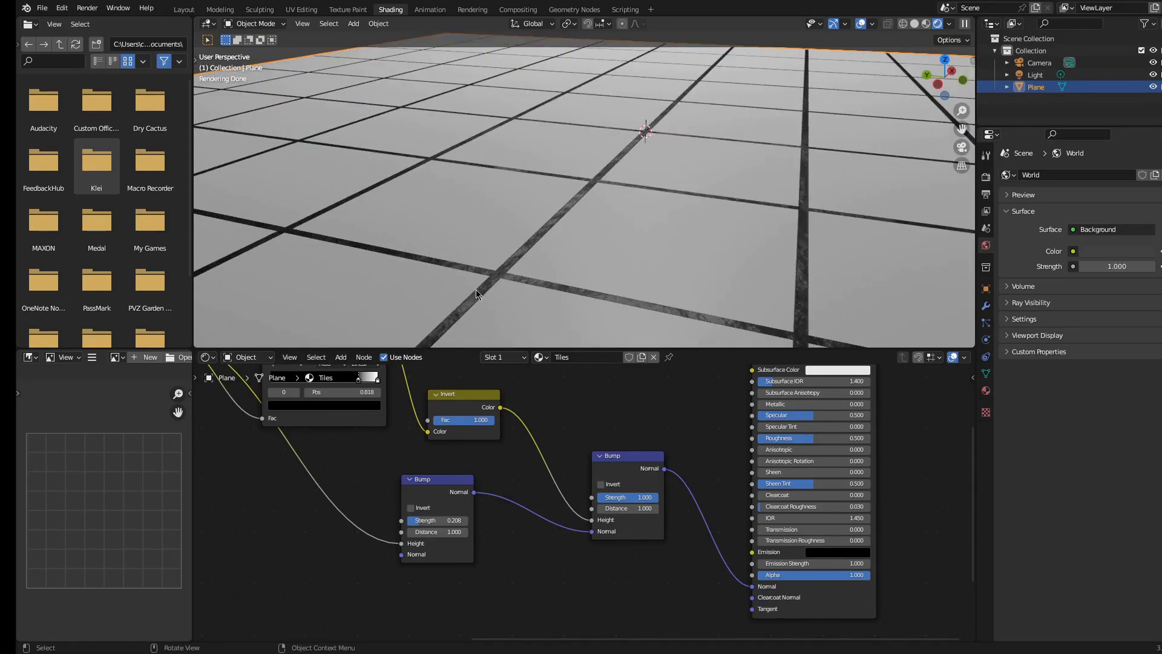
{"action": "scroll", "coordinate": [596, 445], "scroll_direction": "down", "scroll_amount": 3}
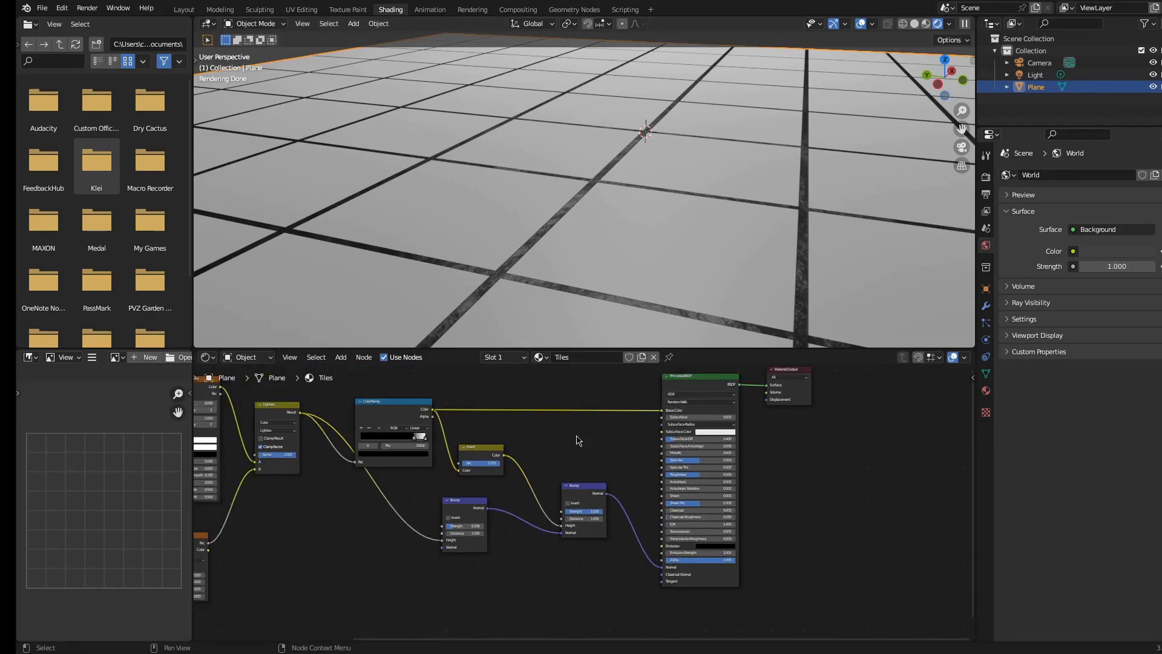
Set the material's surface displacement method to Displacement and Bump
{"action": "key", "text": "shift+a"}
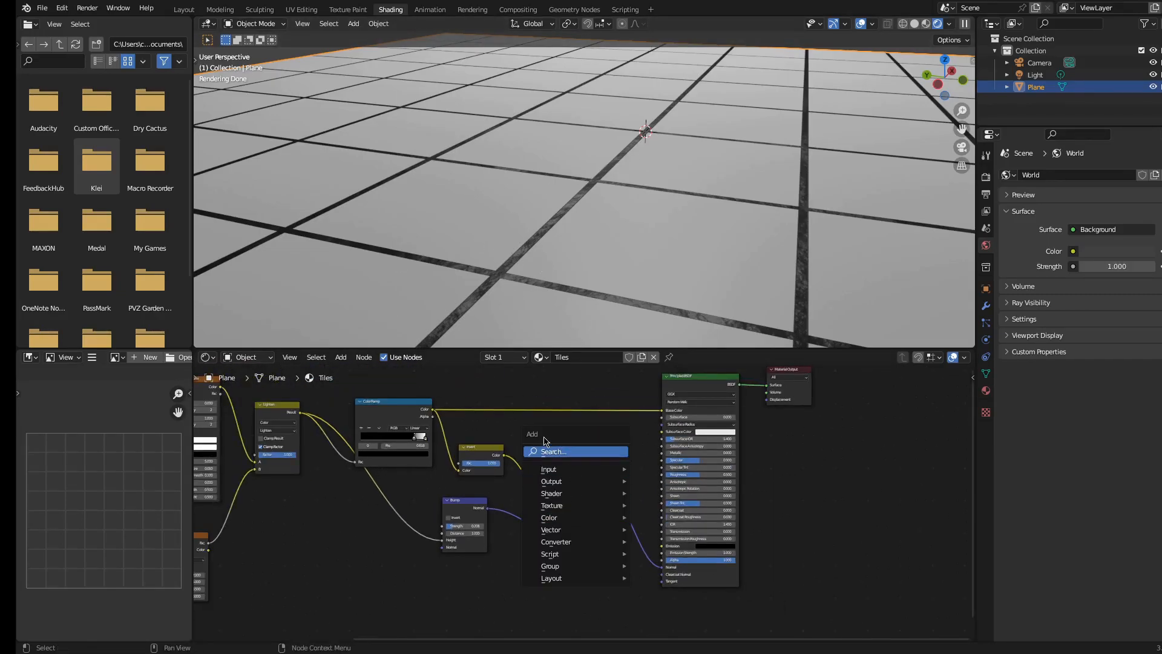
{"action": "scroll", "coordinate": [524, 456], "scroll_direction": "up", "scroll_amount": 3}
{"action": "left_click_drag", "start_coordinate": [483, 443], "coordinate": [823, 427]}
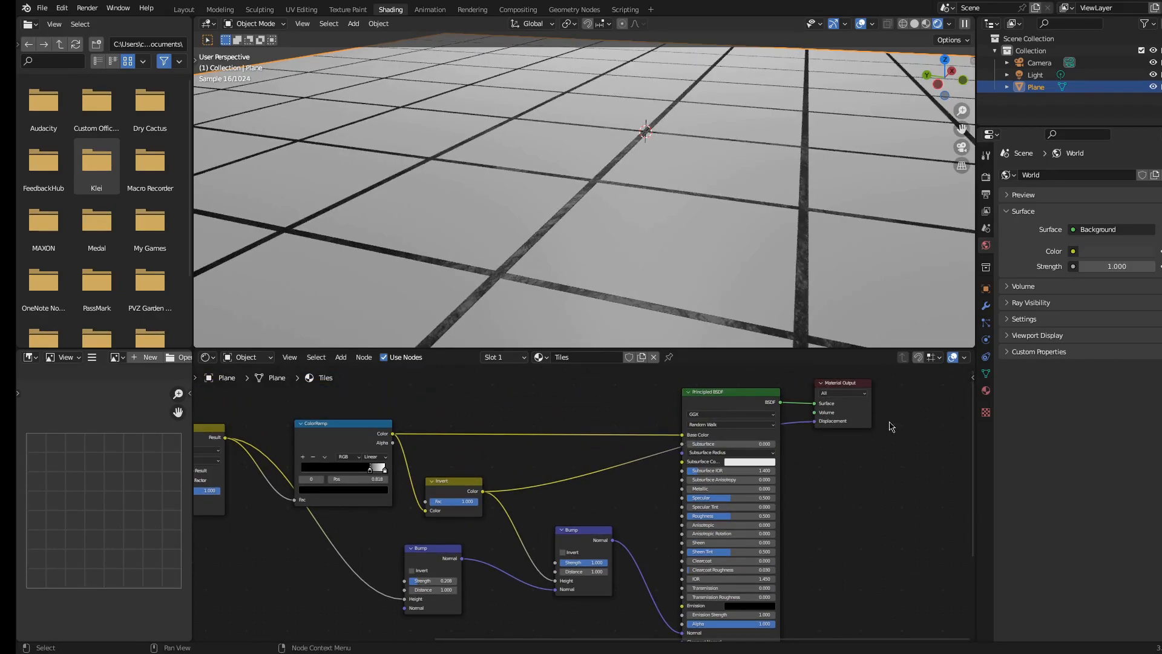
{"action": "left_click", "coordinate": [986, 391]}
{"action": "scroll", "coordinate": [1091, 435], "scroll_direction": "down", "scroll_amount": 6}
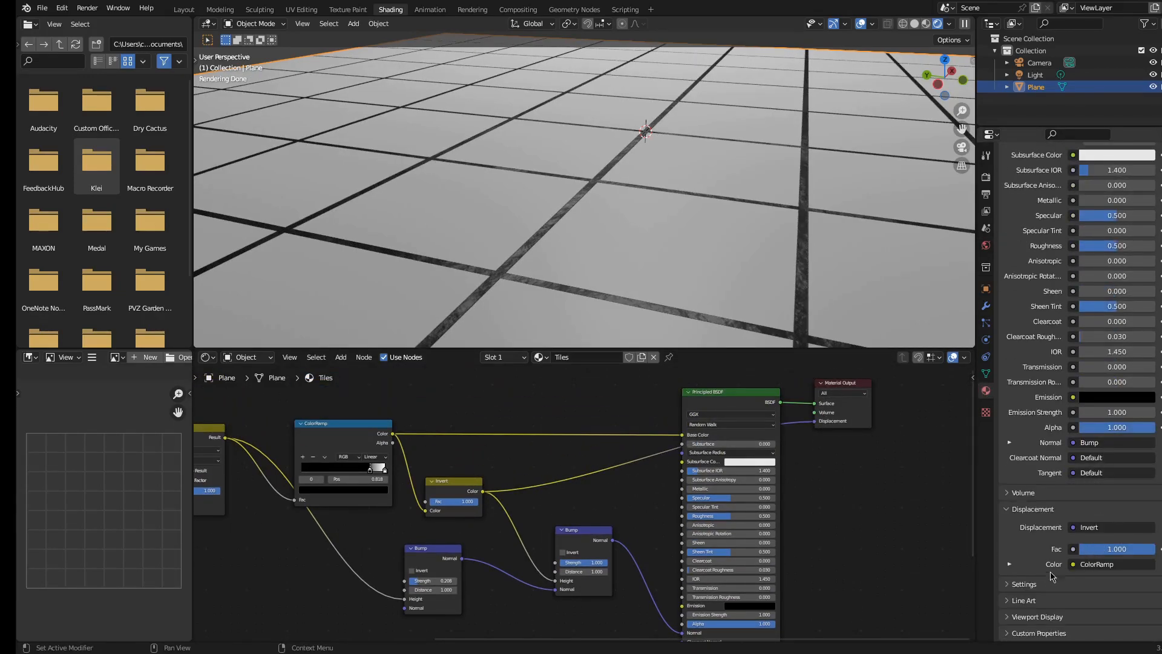
{"action": "left_click", "coordinate": [1026, 585]}
{"action": "scroll", "coordinate": [1074, 569], "scroll_direction": "down", "scroll_amount": 5}
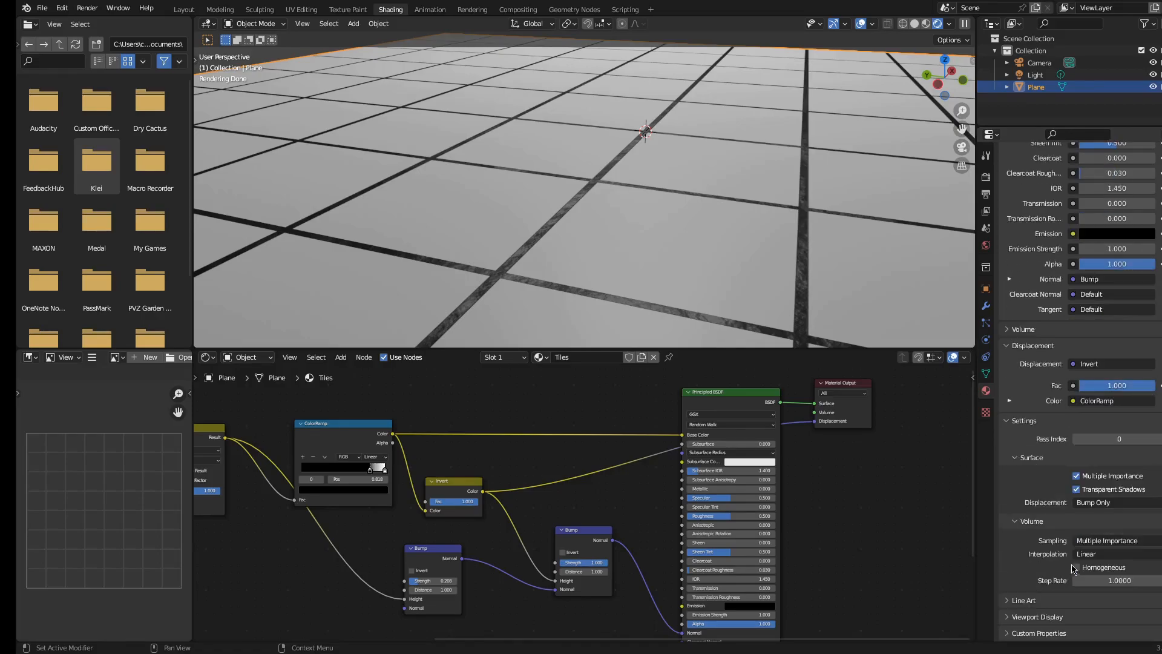
{"action": "left_click", "coordinate": [1101, 502]}
{"action": "left_click", "coordinate": [1092, 529]}
{"action": "left_click", "coordinate": [1101, 503]}
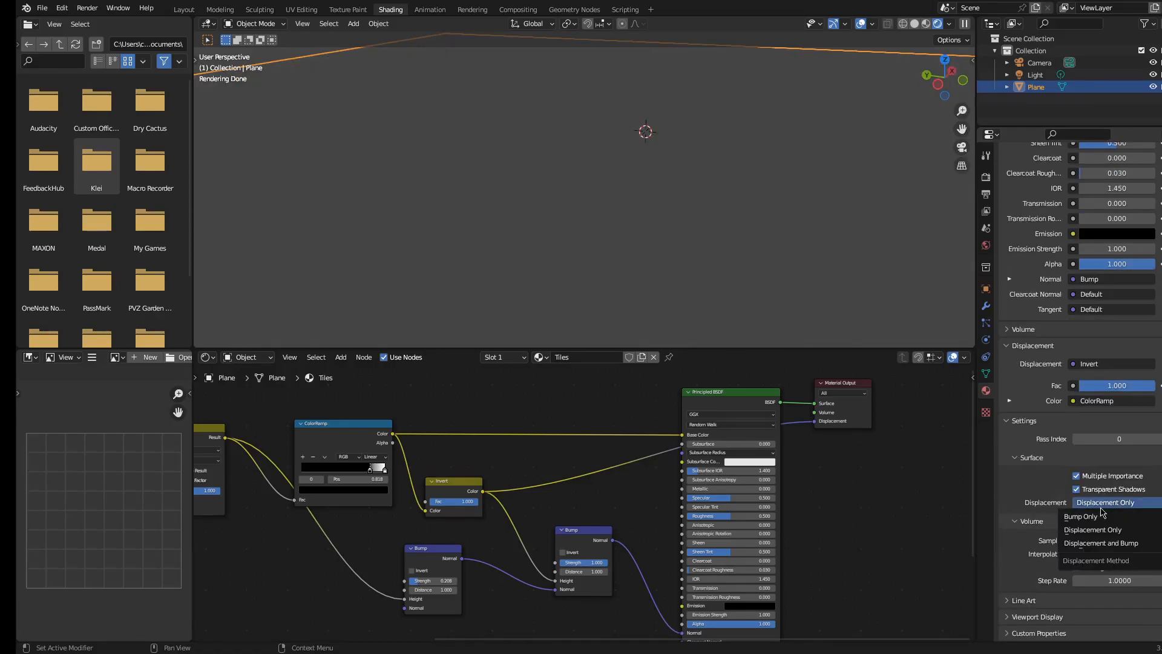
{"action": "left_click", "coordinate": [1104, 543]}
Delete the second Bump node and reconnect the first Bump's Normal output to the Principled BSDF's Normal input
{"action": "scroll", "coordinate": [633, 217], "scroll_direction": "down", "scroll_amount": 2}
{"action": "scroll", "coordinate": [633, 217], "scroll_direction": "up", "scroll_amount": 1}
{"action": "middle_click_drag", "start_coordinate": [666, 162], "coordinate": [661, 249]}
{"action": "left_click", "coordinate": [573, 532]}
{"action": "key", "text": "x"}
{"action": "middle_click_drag", "start_coordinate": [470, 524], "coordinate": [484, 473]}
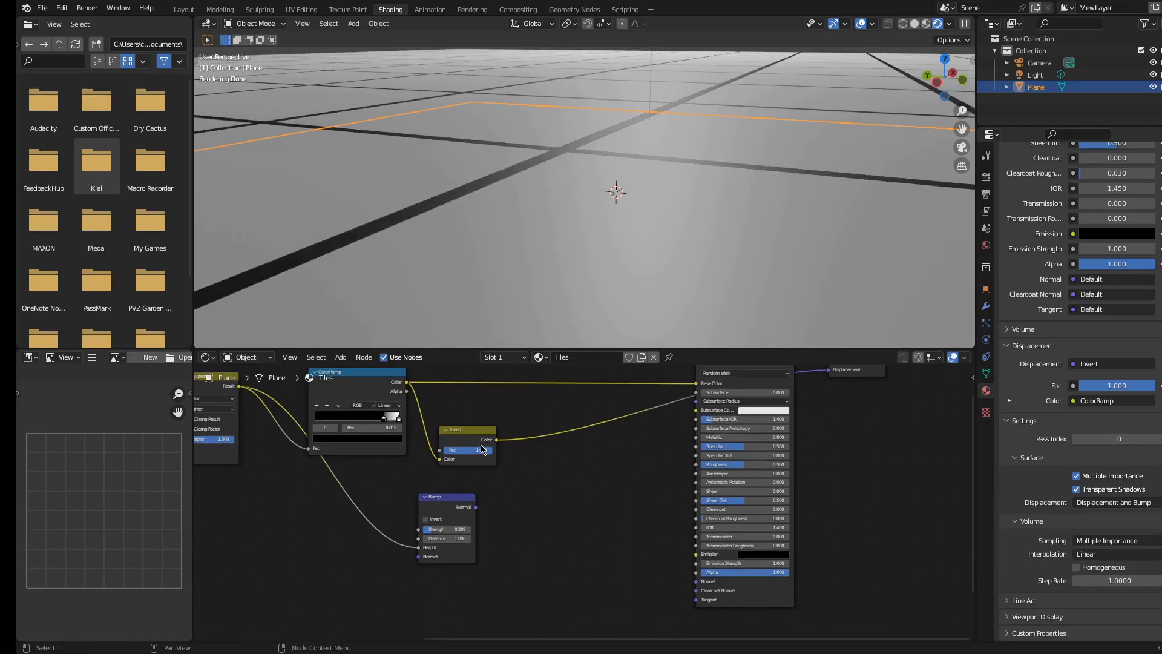
{"action": "left_click_drag", "start_coordinate": [476, 508], "coordinate": [708, 585]}
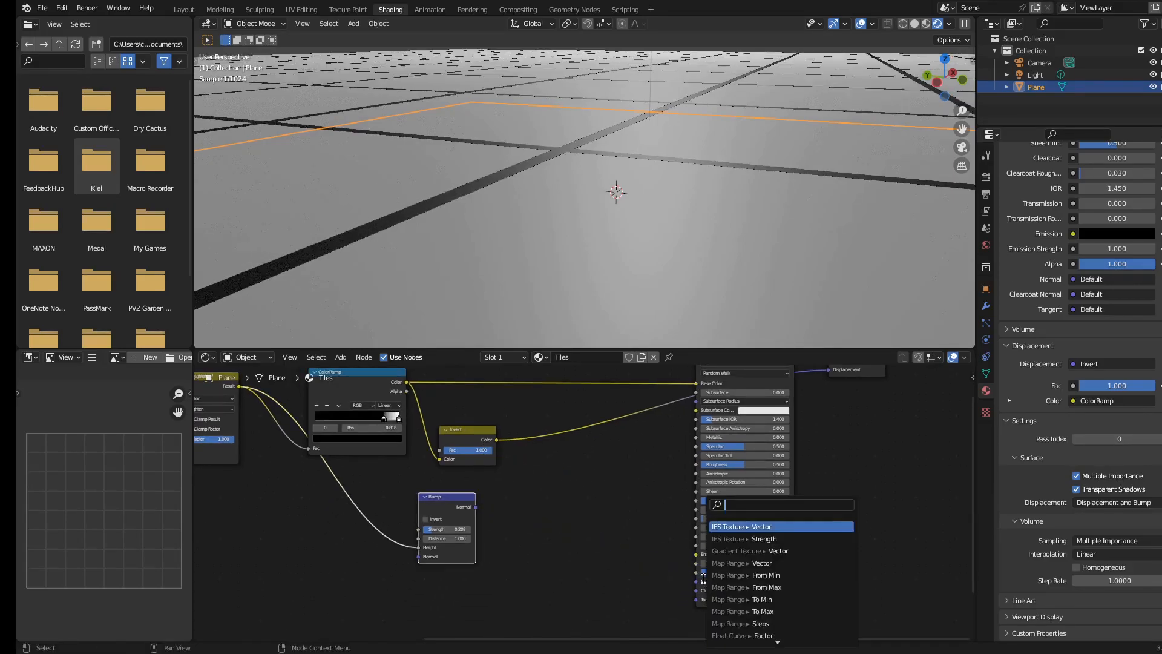
{"action": "left_click_drag", "start_coordinate": [476, 528], "coordinate": [712, 582]}
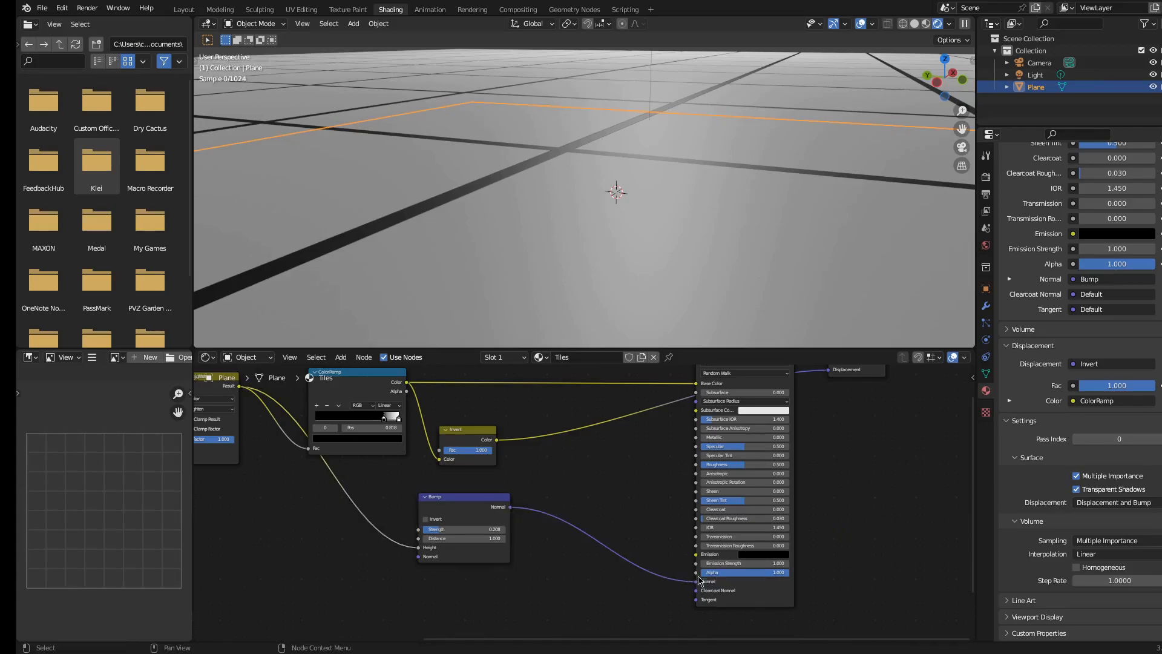
Switch the viewport to Material Preview shading and rearrange the node view
{"action": "left_click", "coordinate": [509, 499]}
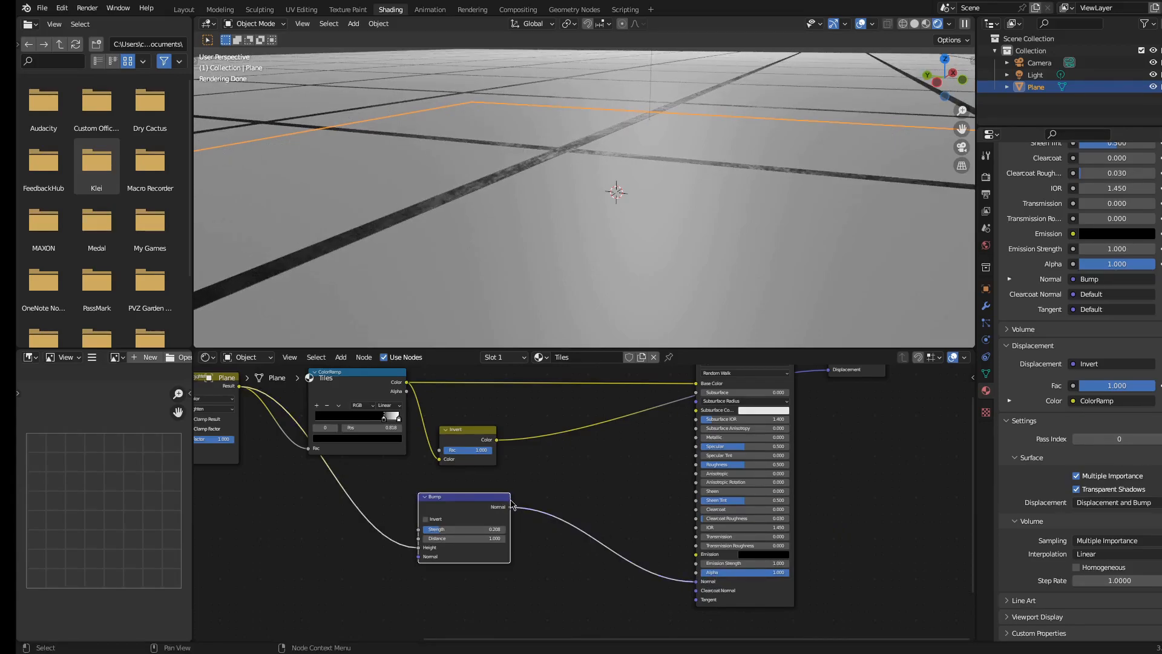
{"action": "left_click_drag", "start_coordinate": [510, 499], "coordinate": [467, 499]}
{"action": "scroll", "coordinate": [583, 502], "scroll_direction": "down", "scroll_amount": 1}
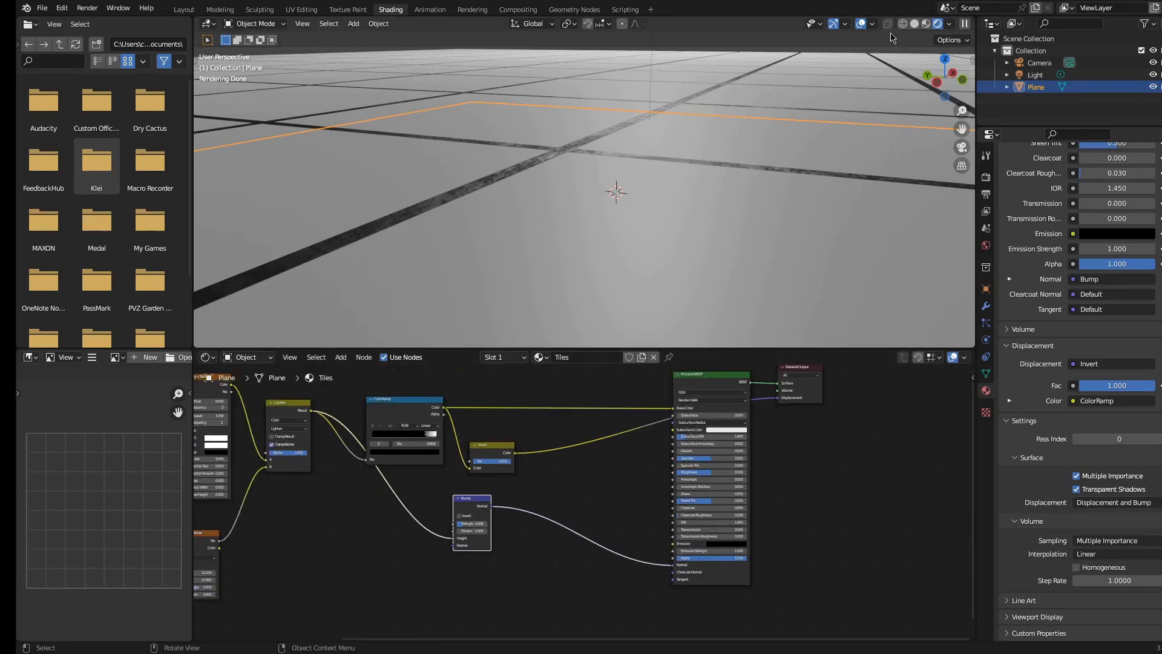
{"action": "left_click", "coordinate": [926, 27]}
{"action": "middle_click_drag", "start_coordinate": [550, 430], "coordinate": [625, 414], "text": "shift"}
{"action": "scroll", "coordinate": [594, 241], "scroll_direction": "down", "scroll_amount": 5}
{"action": "middle_click_drag", "start_coordinate": [594, 241], "coordinate": [599, 231]}
{"action": "middle_click_drag", "start_coordinate": [623, 400], "coordinate": [620, 446]}
{"action": "scroll", "coordinate": [618, 448], "scroll_direction": "up", "scroll_amount": 1}
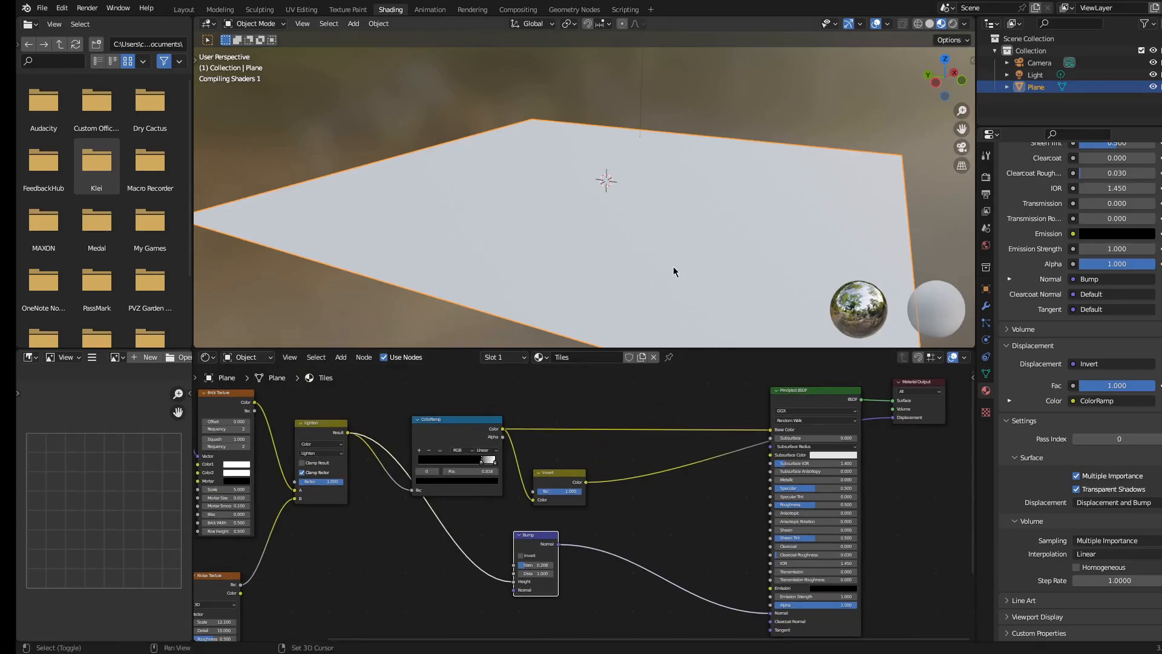
{"action": "middle_click_drag", "start_coordinate": [678, 270], "coordinate": [665, 266]}
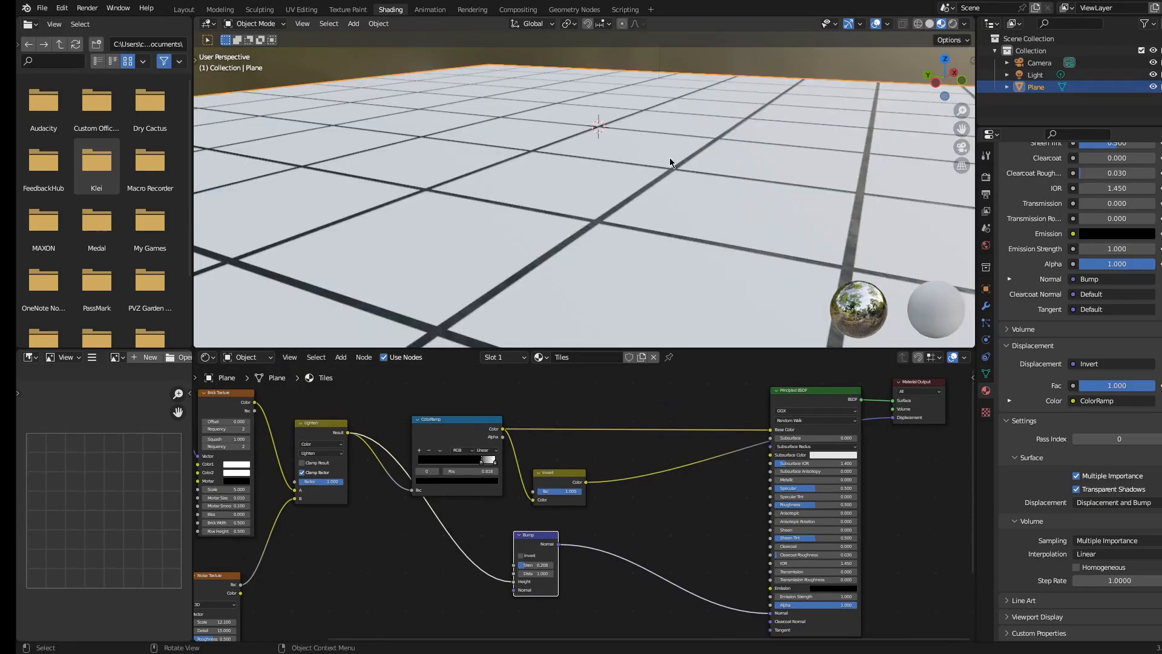
Connect the Invert node's Color output to the Principled BSDF's Roughness input
{"action": "scroll", "coordinate": [643, 220], "scroll_direction": "up", "scroll_amount": 5}
{"action": "mouse_move", "coordinate": [591, 485]}
{"action": "left_mouse_down"}
{"action": "mouse_move", "coordinate": [720, 505]}
{"action": "mouse_move", "coordinate": [601, 486]}
{"action": "mouse_move", "coordinate": [613, 488]}
{"action": "left_mouse_up"}
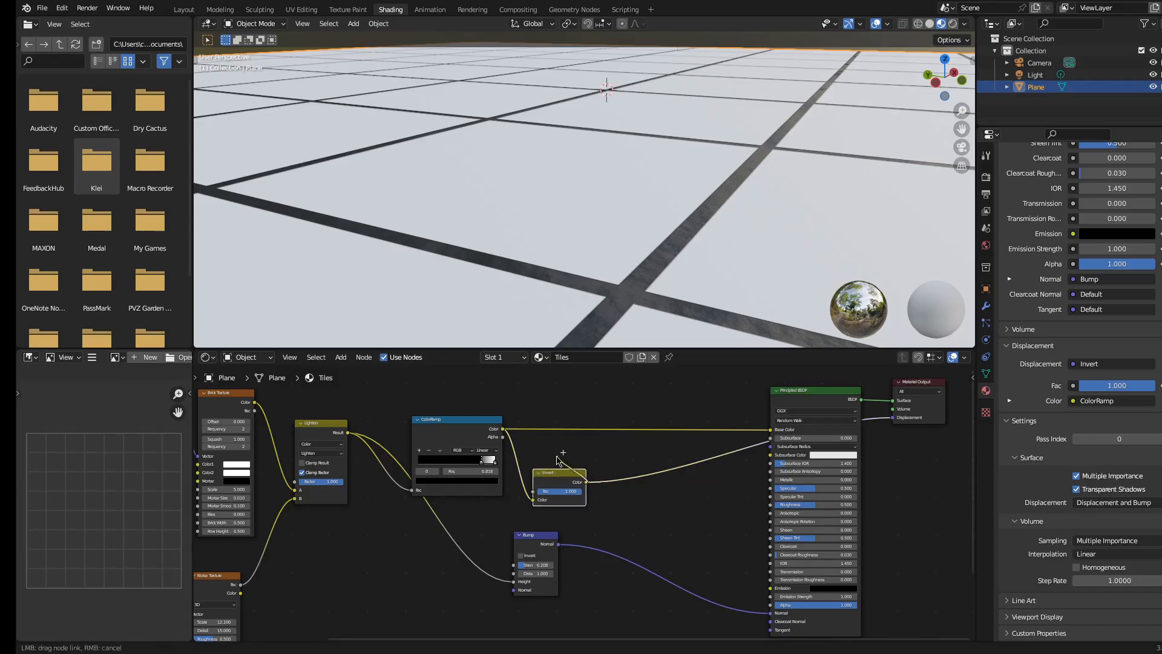
{"action": "left_click_drag", "start_coordinate": [772, 516], "coordinate": [770, 505]}
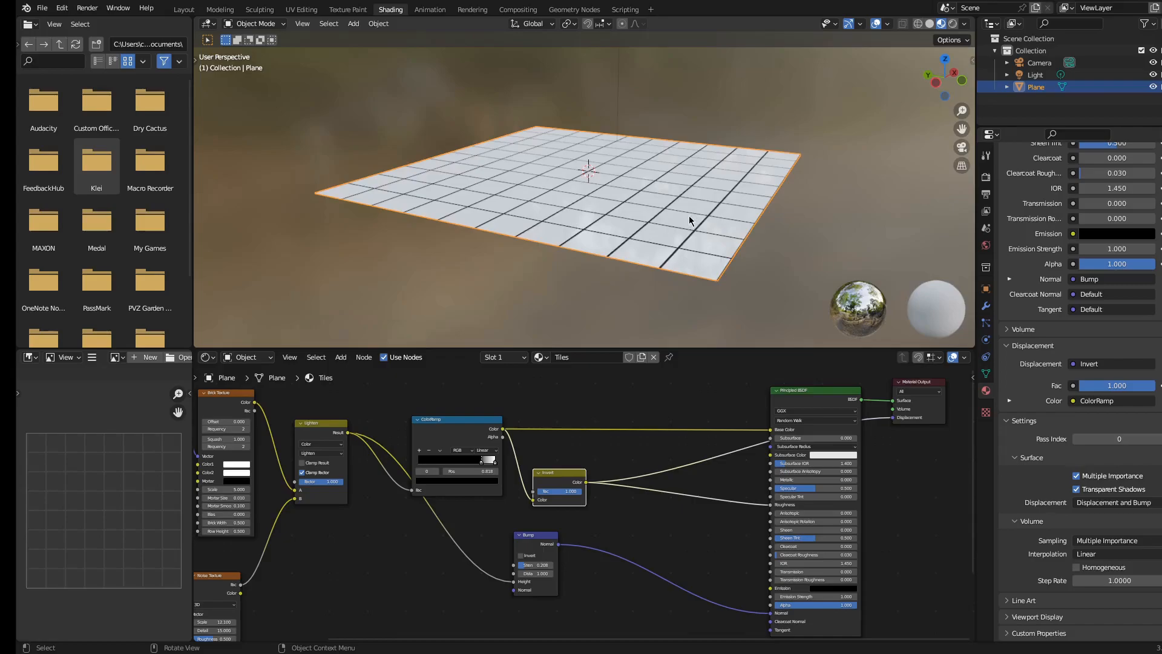
Enlarge the 3D viewport and orbit around the plane to inspect the tile material
{"action": "scroll", "coordinate": [687, 216], "scroll_direction": "up", "scroll_amount": 6}
{"action": "middle_click_drag", "start_coordinate": [688, 215], "coordinate": [665, 170], "text": "shift"}
{"action": "scroll", "coordinate": [726, 179], "scroll_direction": "up", "scroll_amount": 3}
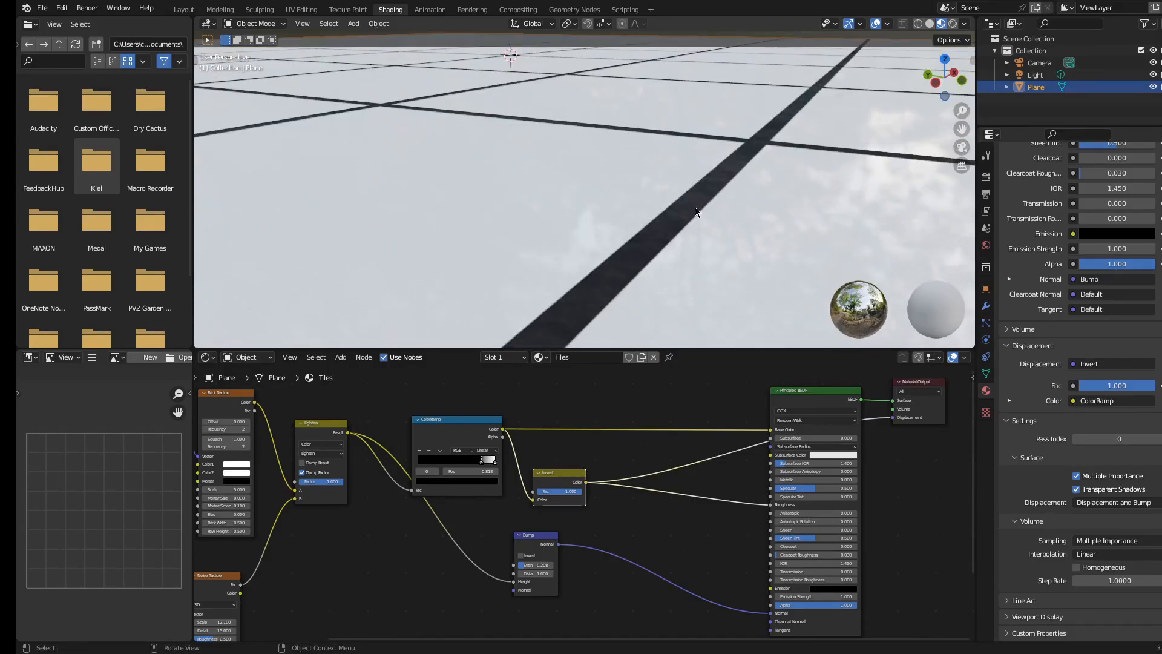
{"action": "scroll", "coordinate": [672, 245], "scroll_direction": "down", "scroll_amount": 4}
{"action": "middle_click_drag", "start_coordinate": [642, 220], "coordinate": [694, 241]}
{"action": "scroll", "coordinate": [658, 196], "scroll_direction": "down", "scroll_amount": 3}
{"action": "middle_click_drag", "start_coordinate": [657, 195], "coordinate": [630, 184]}
{"action": "scroll", "coordinate": [635, 185], "scroll_direction": "up", "scroll_amount": 3}
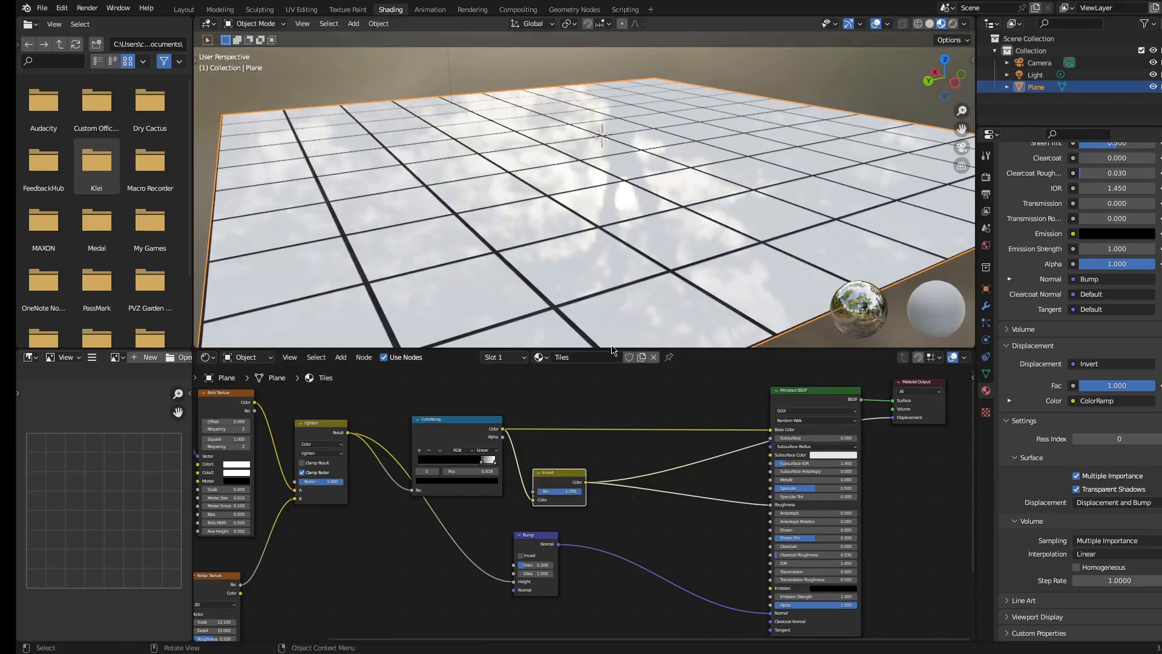
{"action": "left_click_drag", "start_coordinate": [612, 350], "coordinate": [647, 448]}
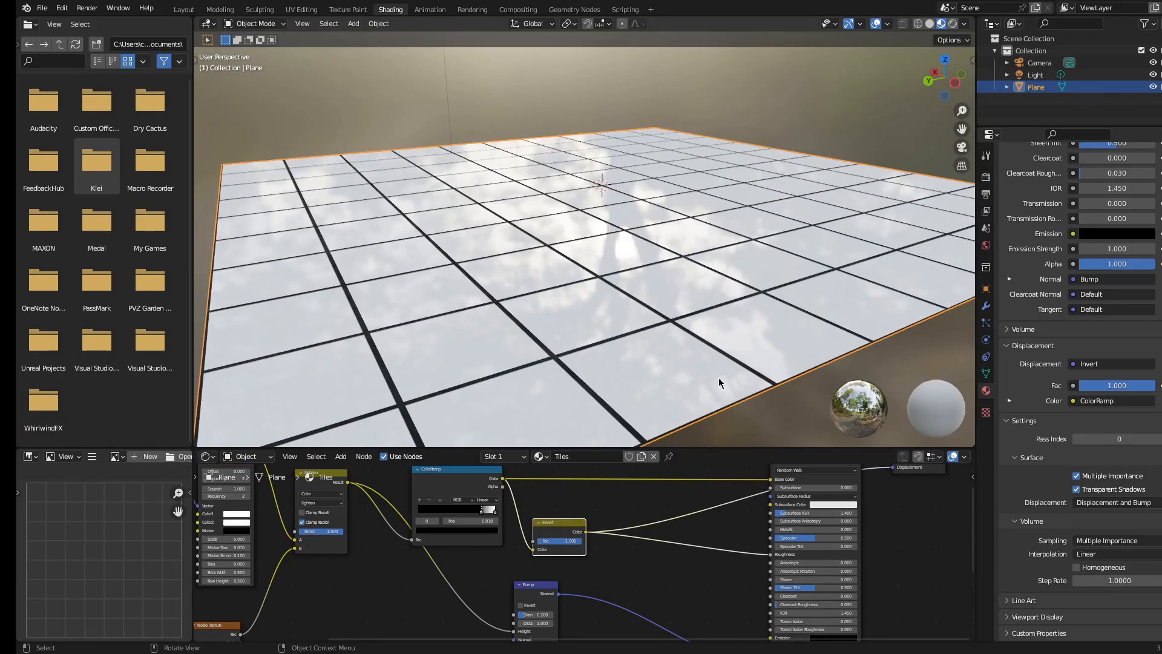